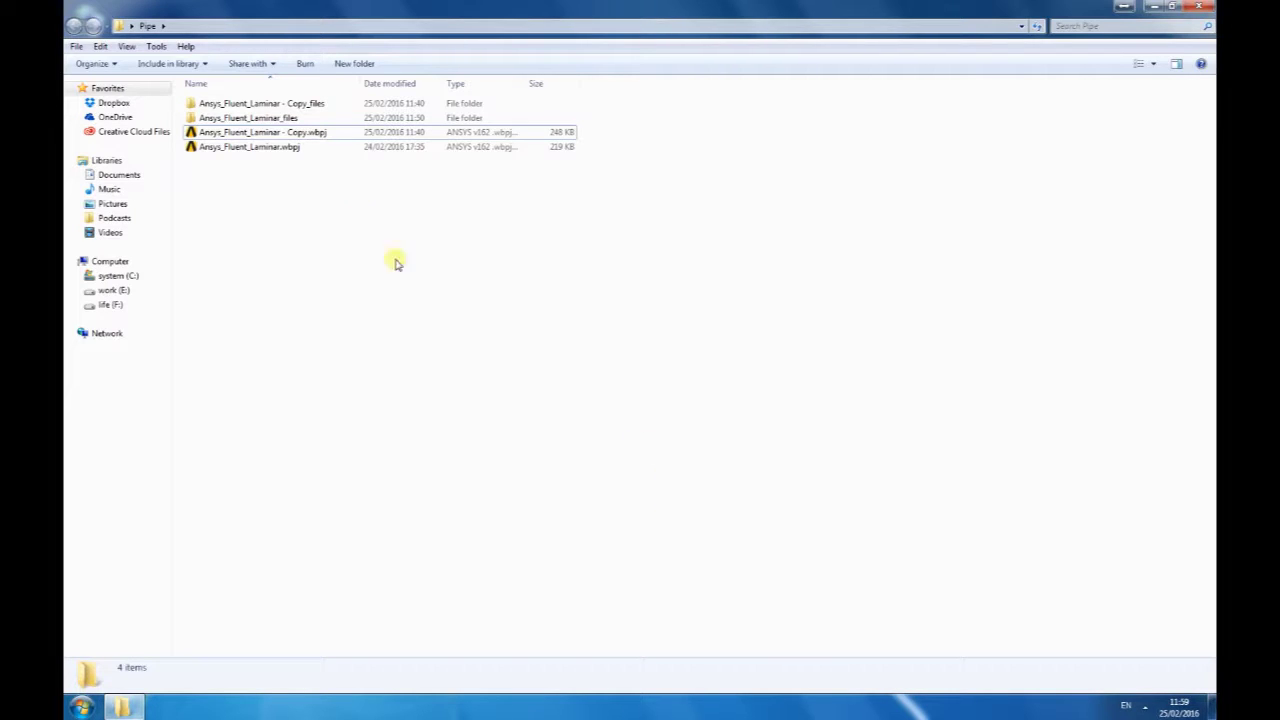
- Open the Ansys_Fluent_Laminar.wbpj project and save a copy of it as Ansys_Fluent_Turbulent.wbpj in the Pipe folder
double_click(280, 150)
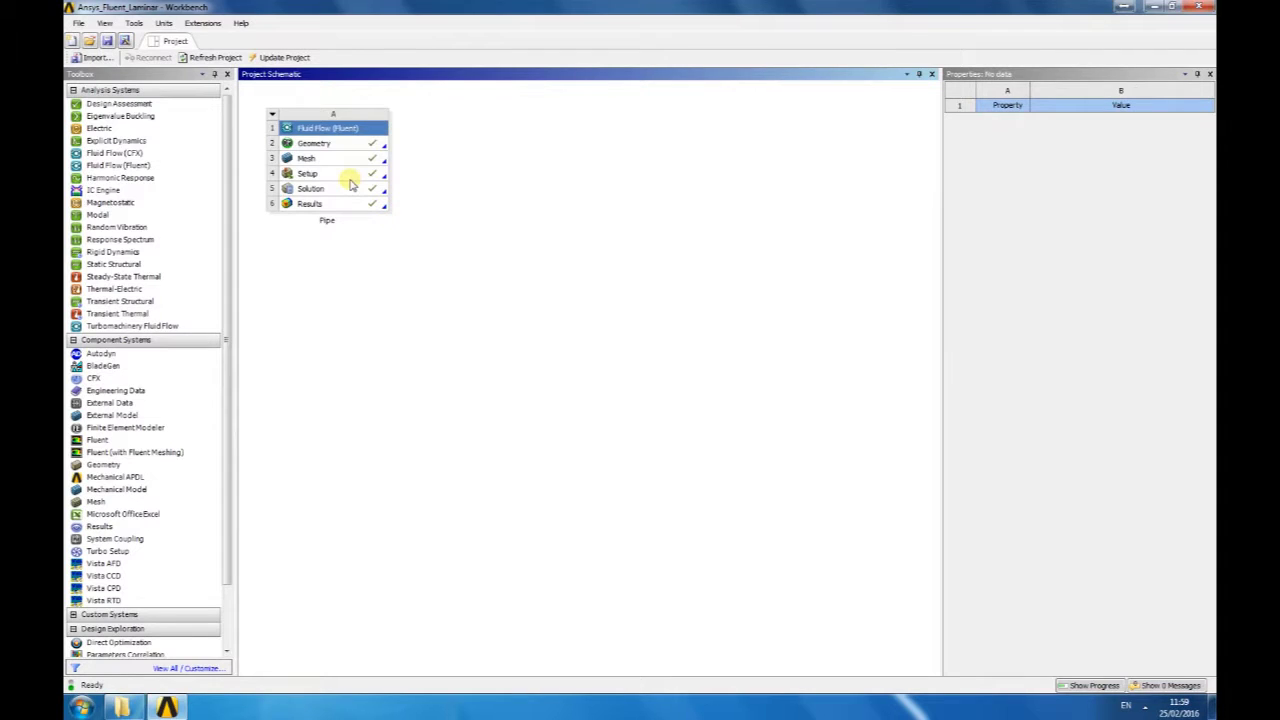
click(125, 40)
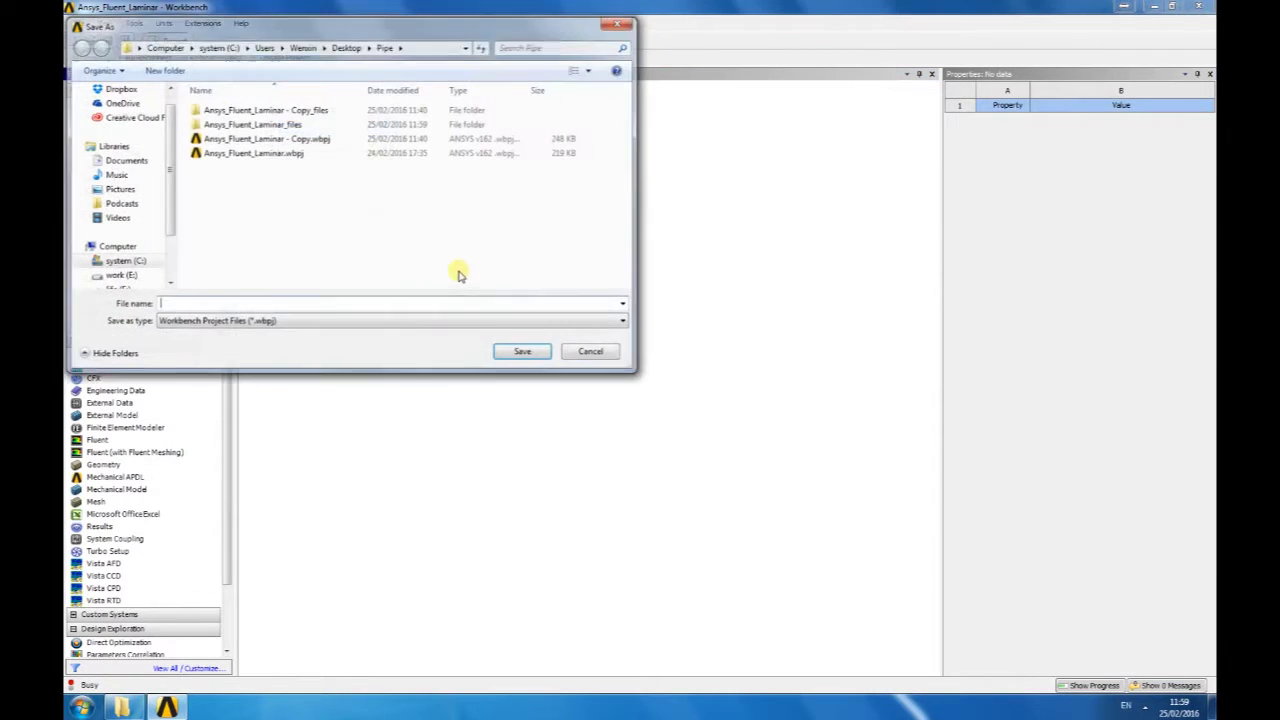
click(225, 153)
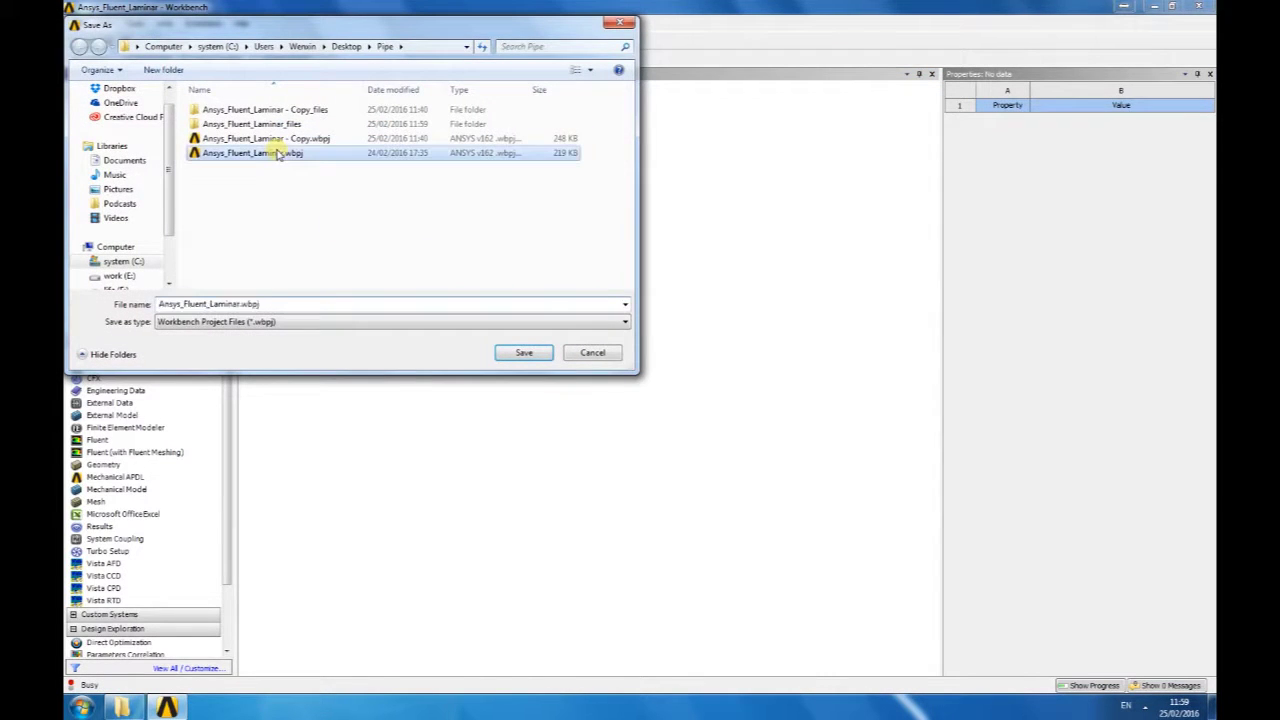
double_click(215, 309)
click(245, 306)
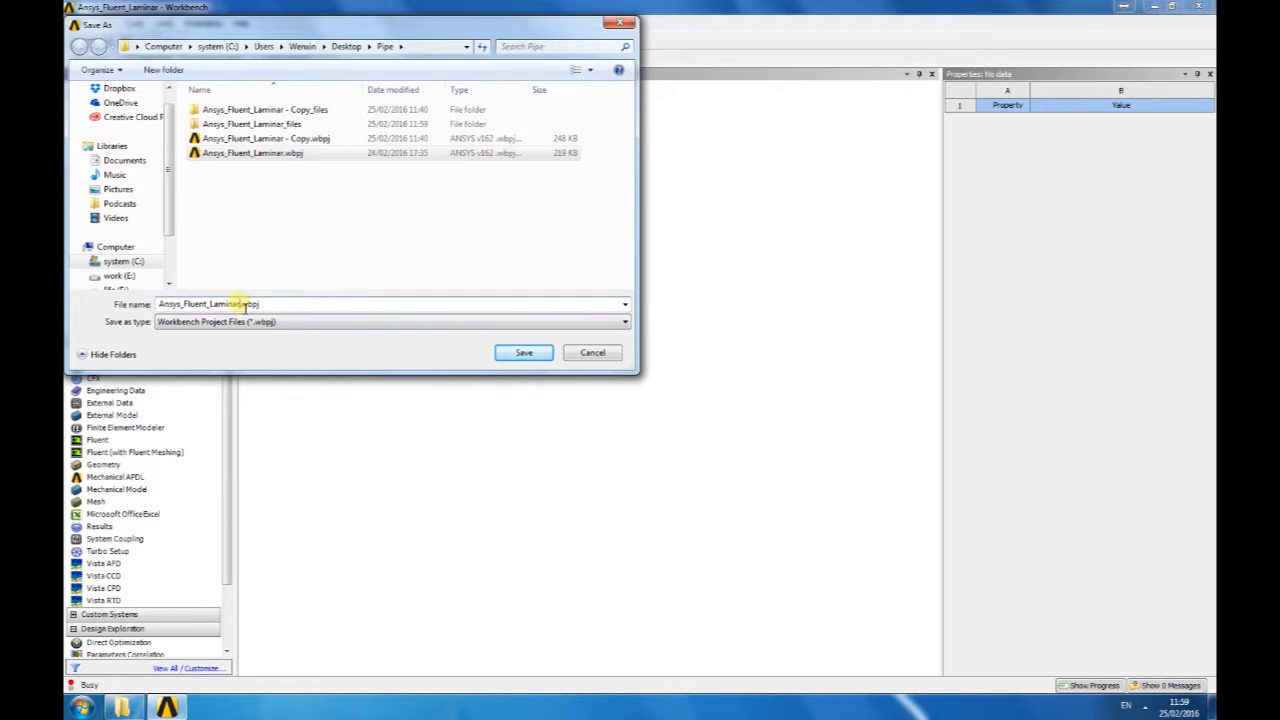
drag(242, 305, 213, 304)
text(Turbulent)
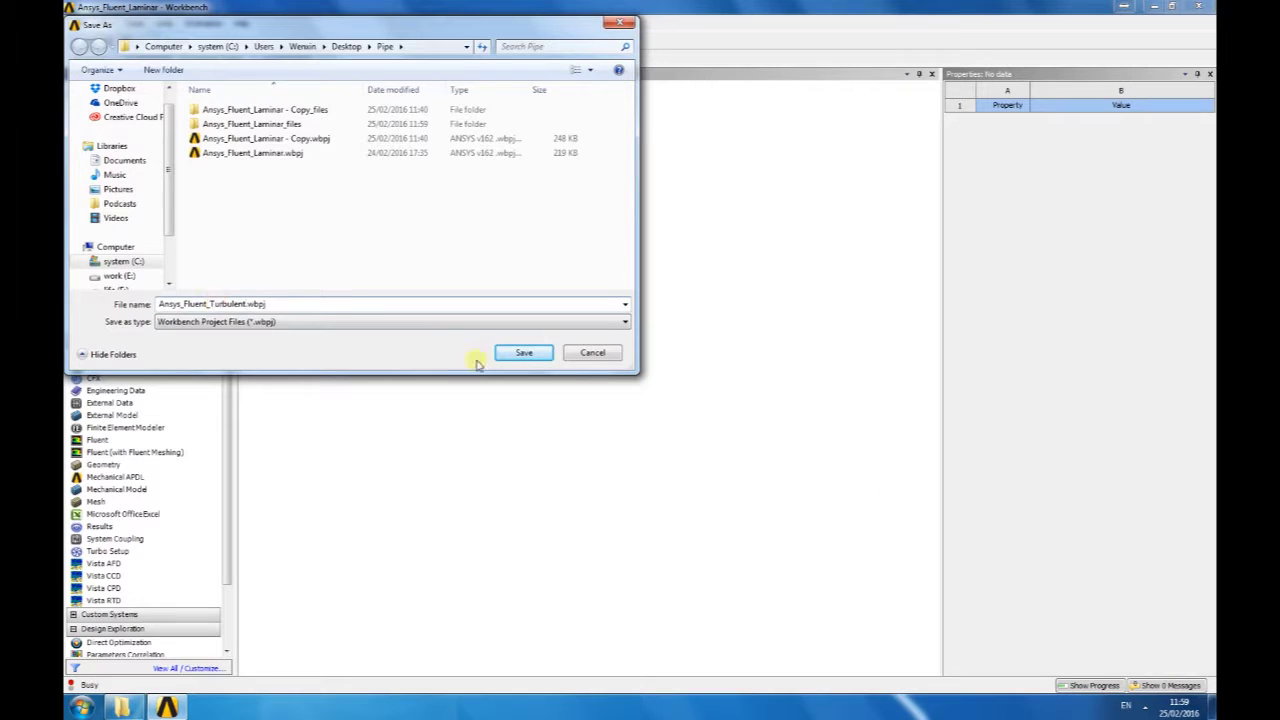
click(523, 353)
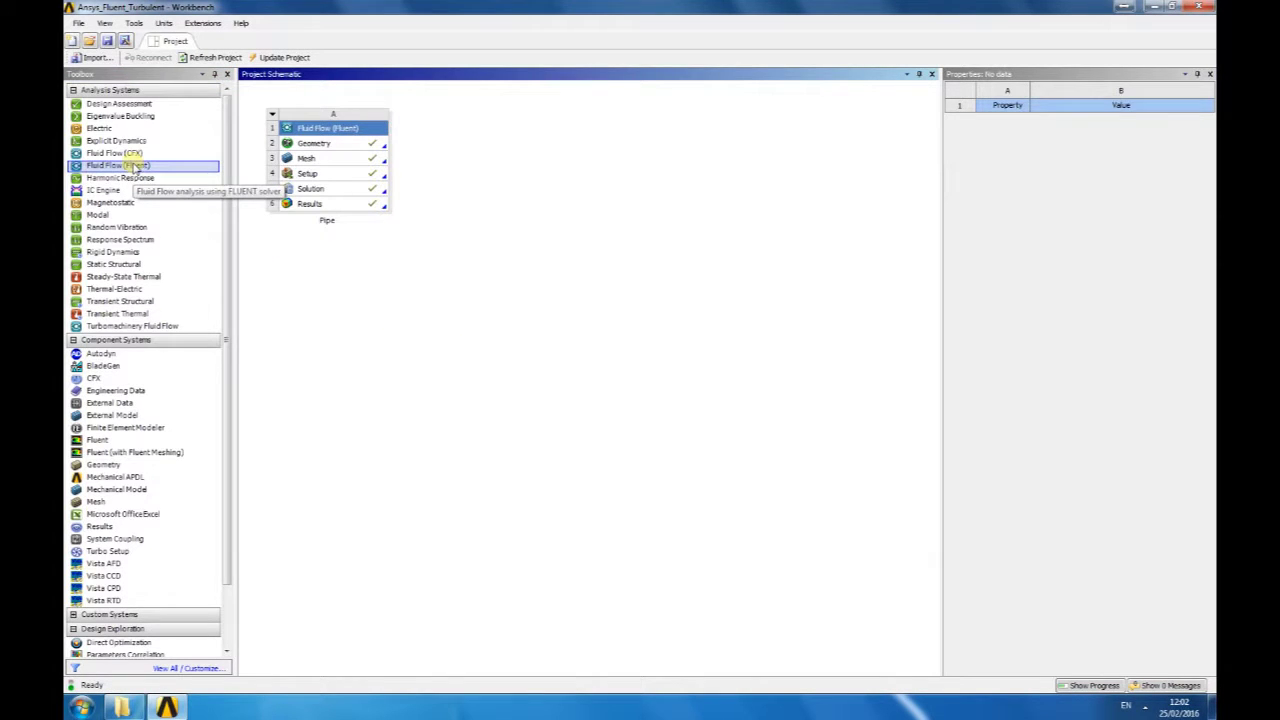
- Add a second Fluid Flow (Fluent) system sharing the Pipe system's geometry and mesh, and name it Turbulent
drag(133, 168, 344, 164)
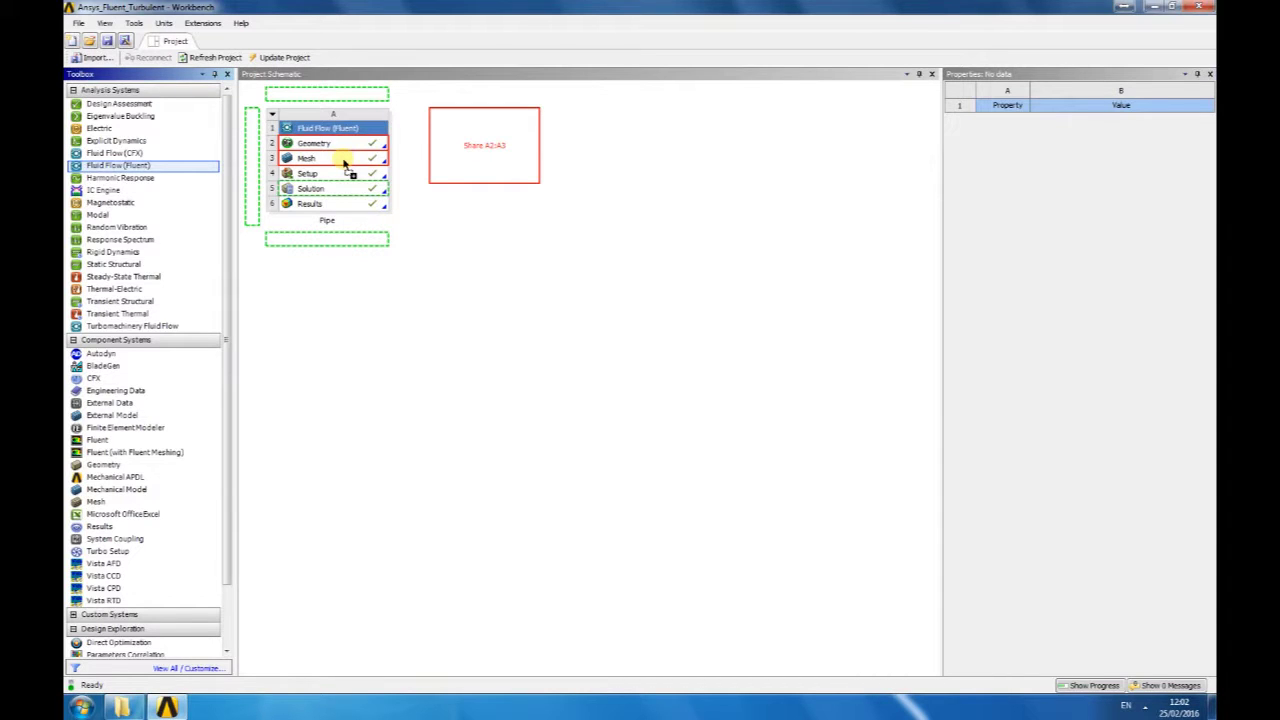
drag(345, 165, 354, 170)
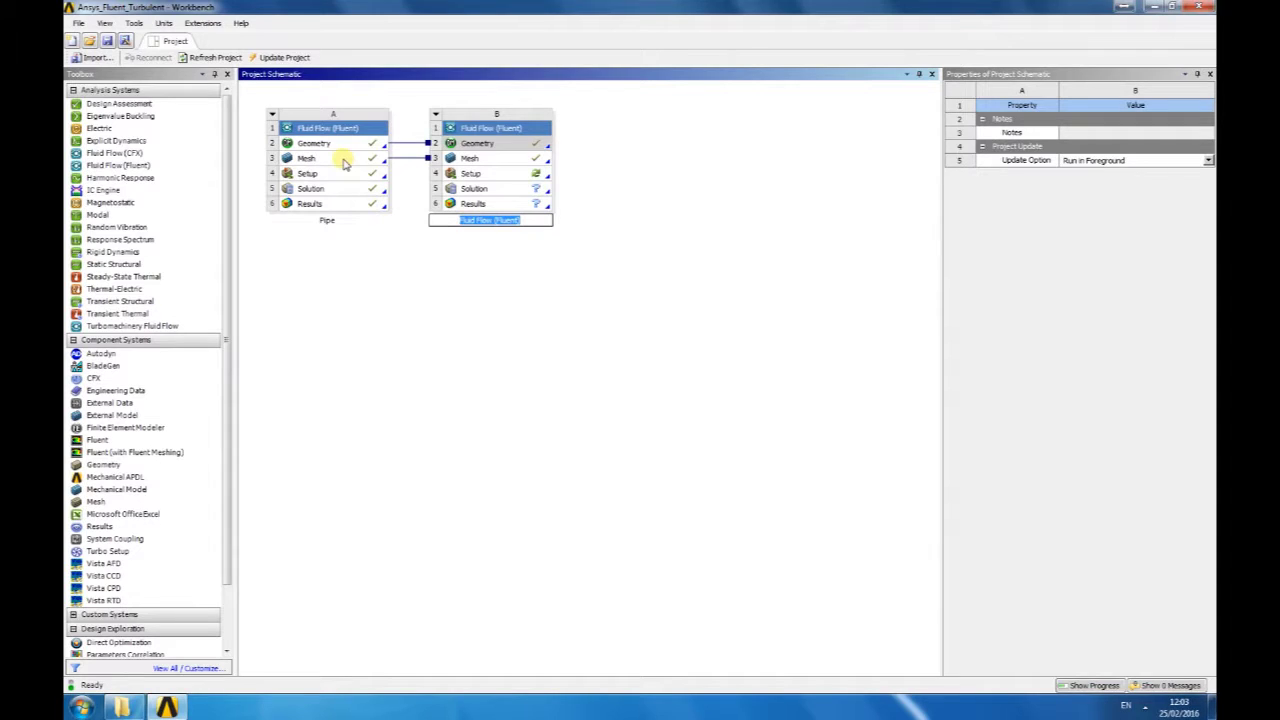
text(Turbulent)
key(Return)
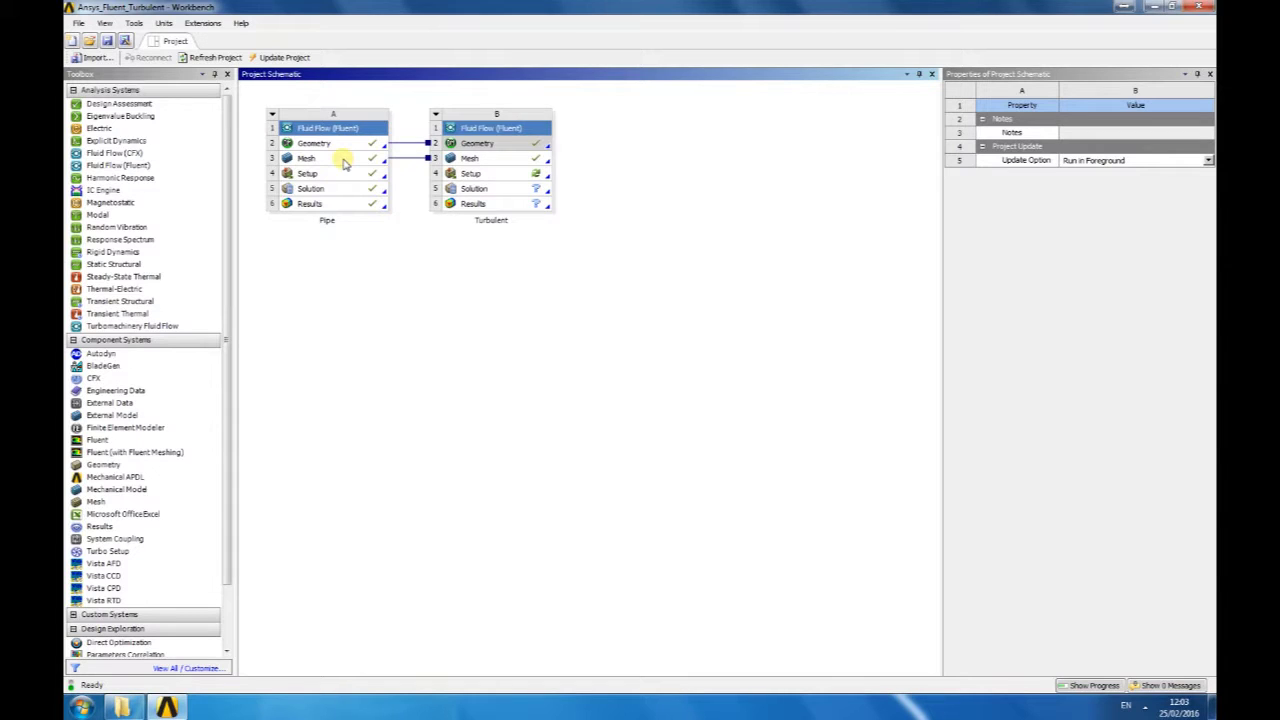
- Launch Fluent in double precision for the Turbulent system's setup and report the mesh quality
double_click(497, 178)
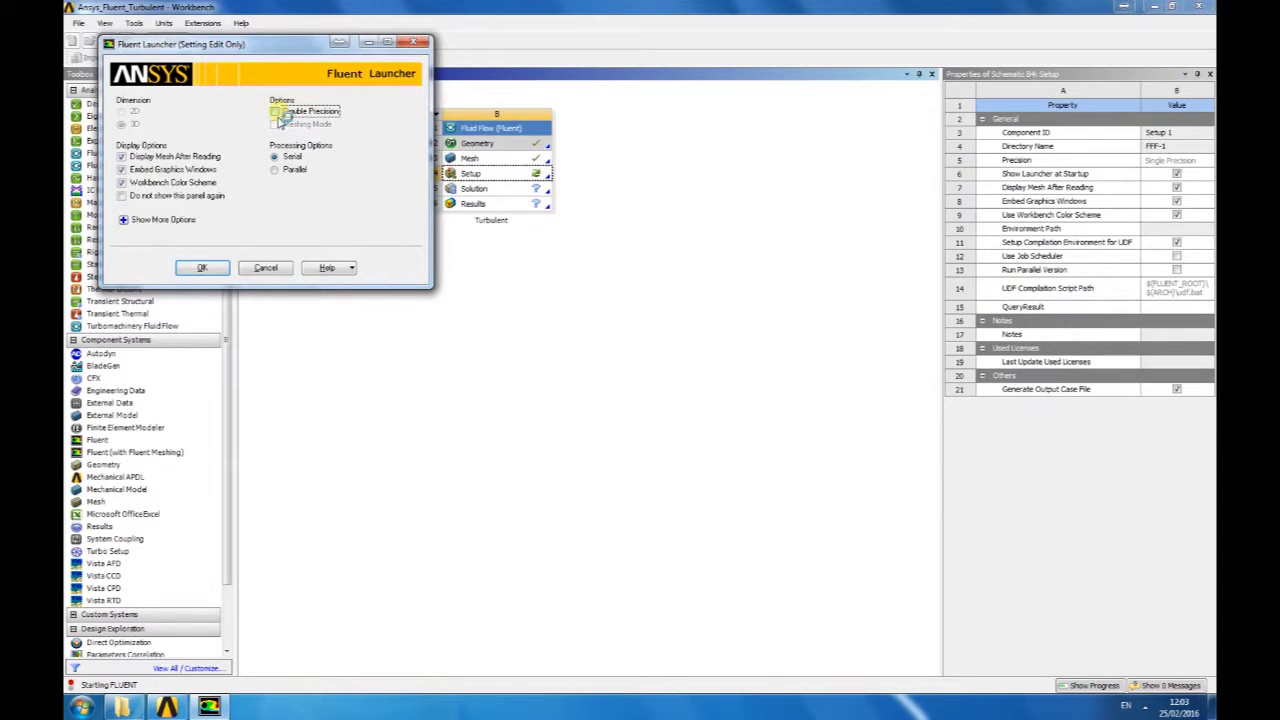
click(280, 113)
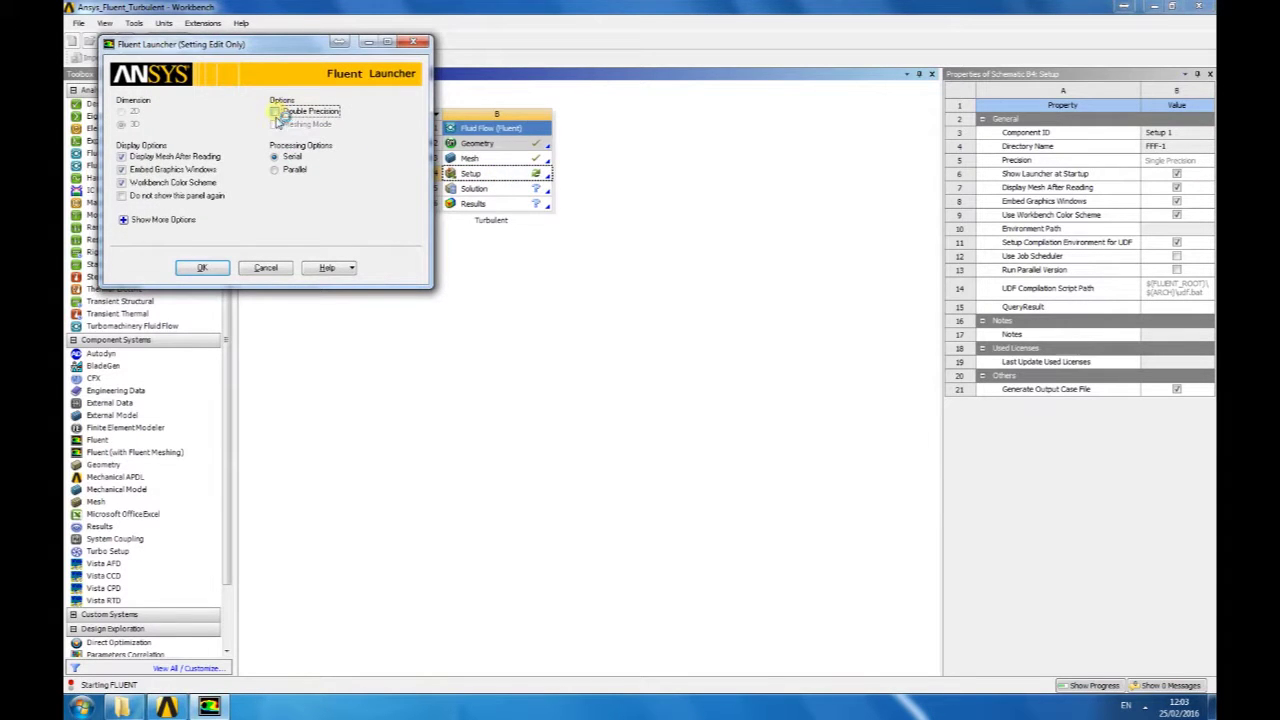
click(203, 268)
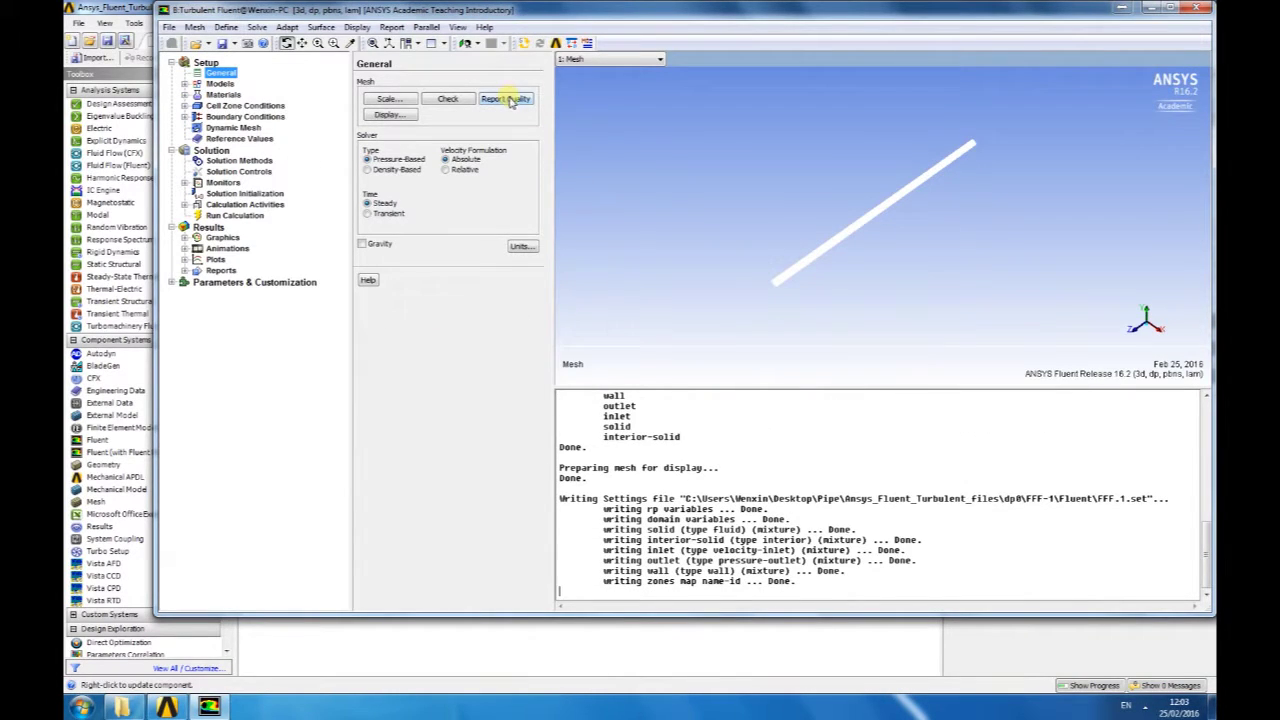
click(516, 103)
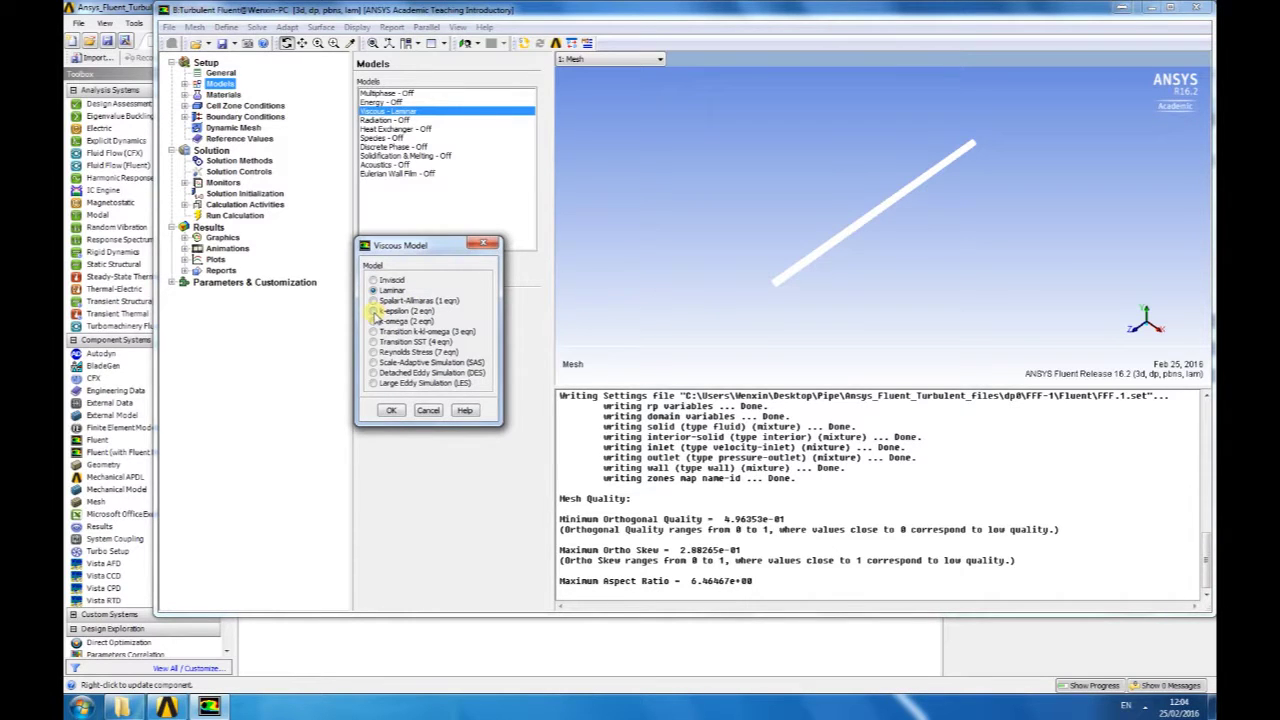
- Set the viscous model to Standard k-epsilon (2 eqn) with Enhanced Wall Treatment
click(375, 313)
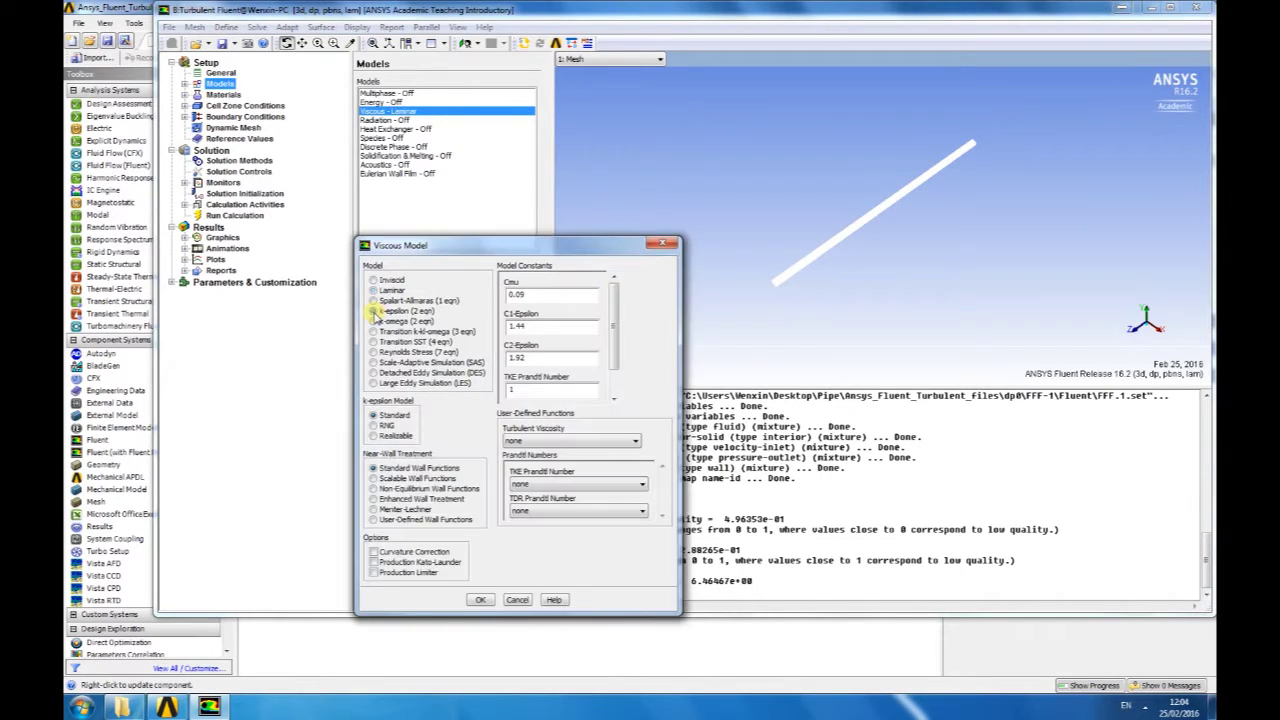
click(374, 499)
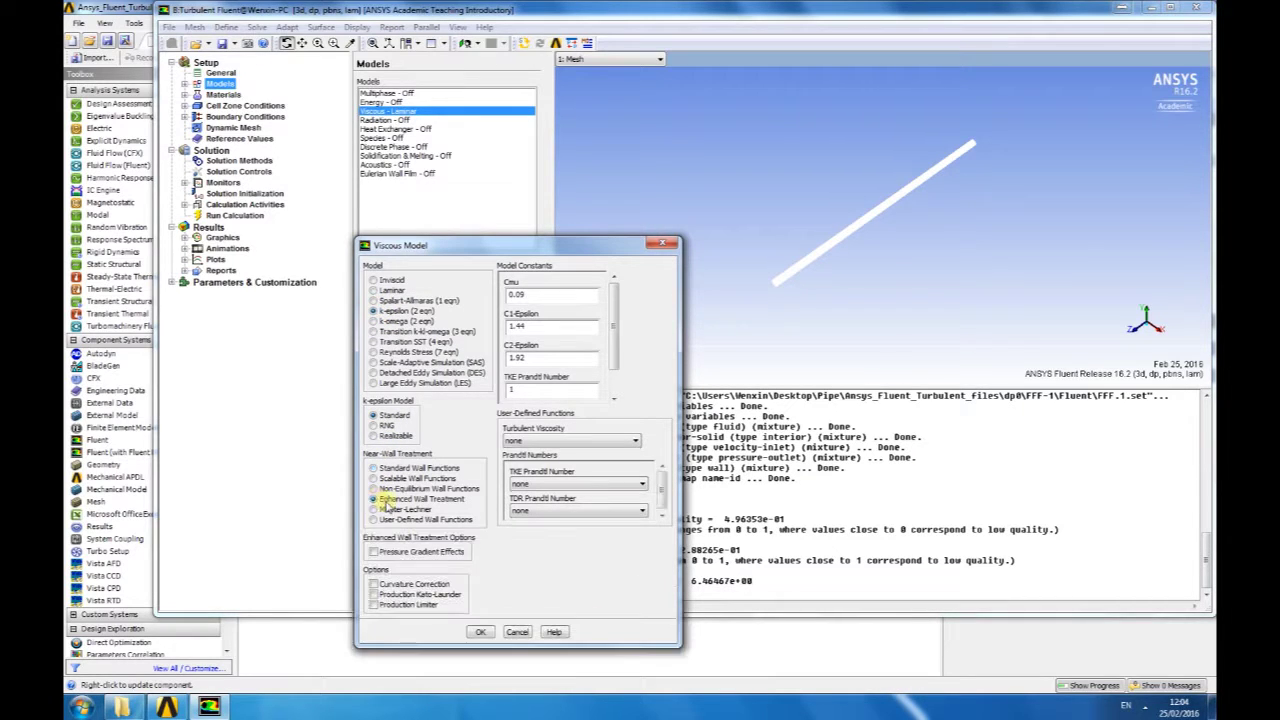
click(482, 633)
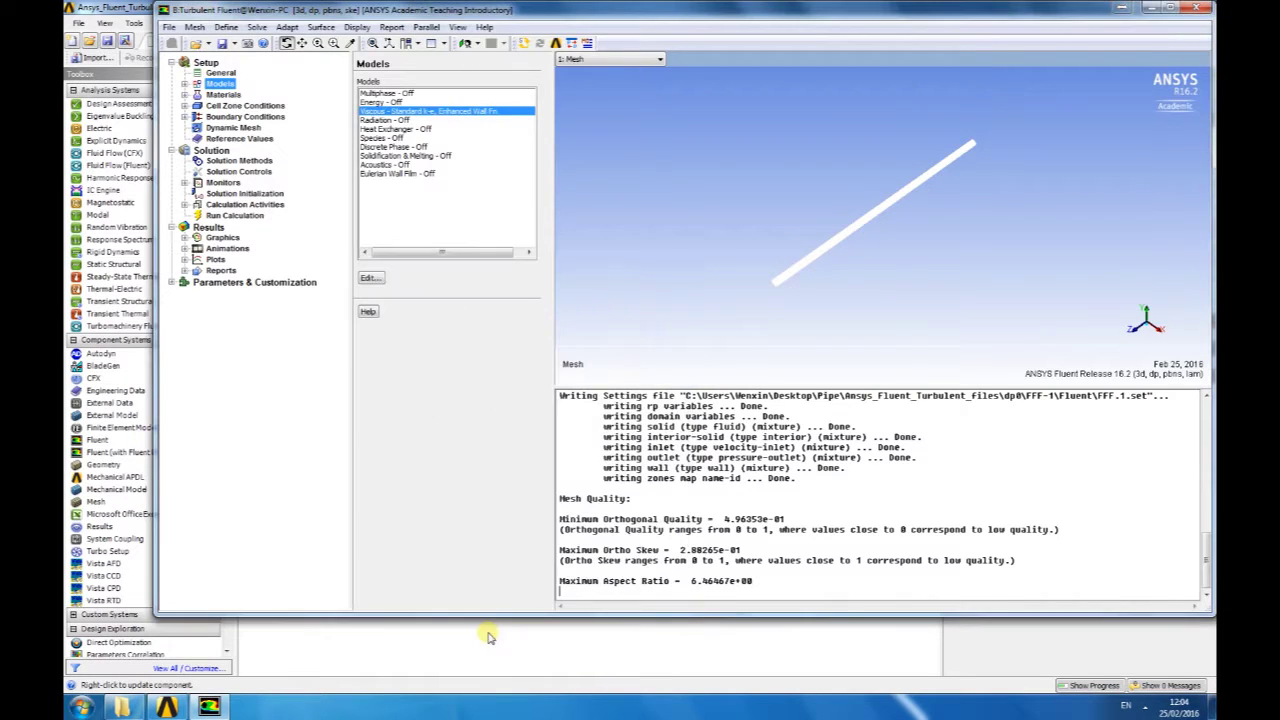
- Copy the fluid material water-liquid (h2o<l>) from the Fluent database into the case's materials
click(224, 96)
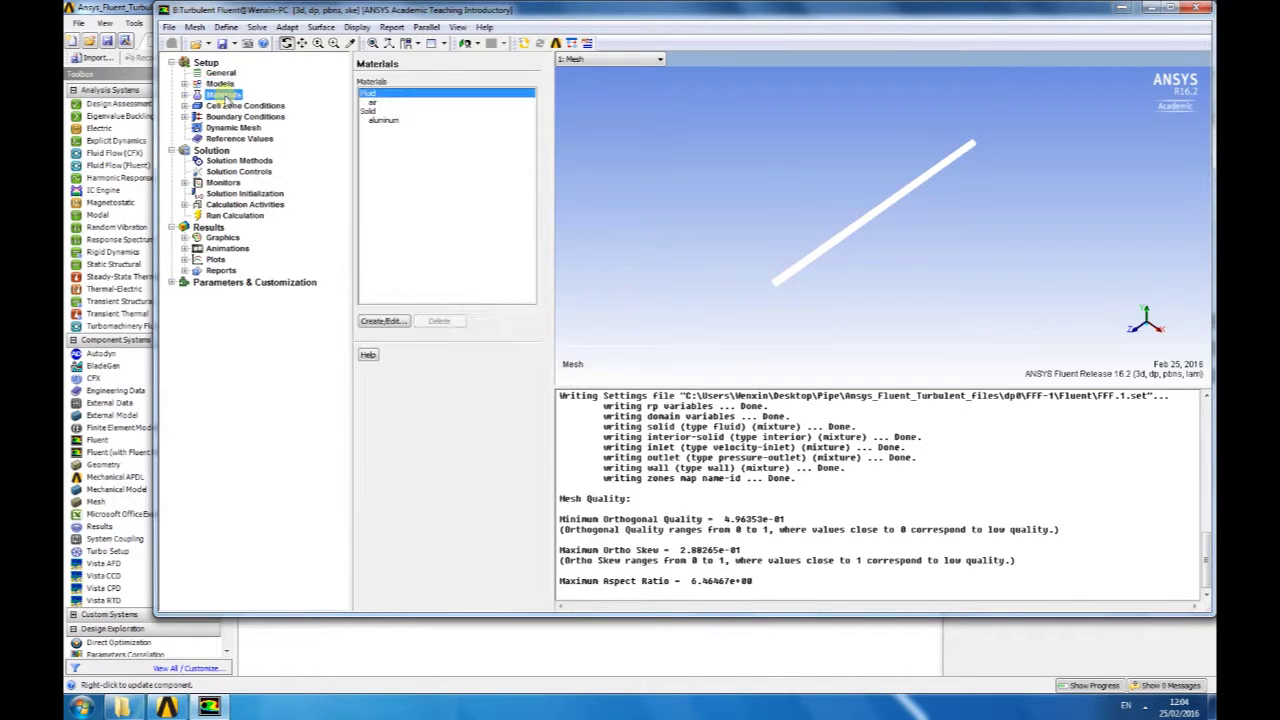
click(390, 321)
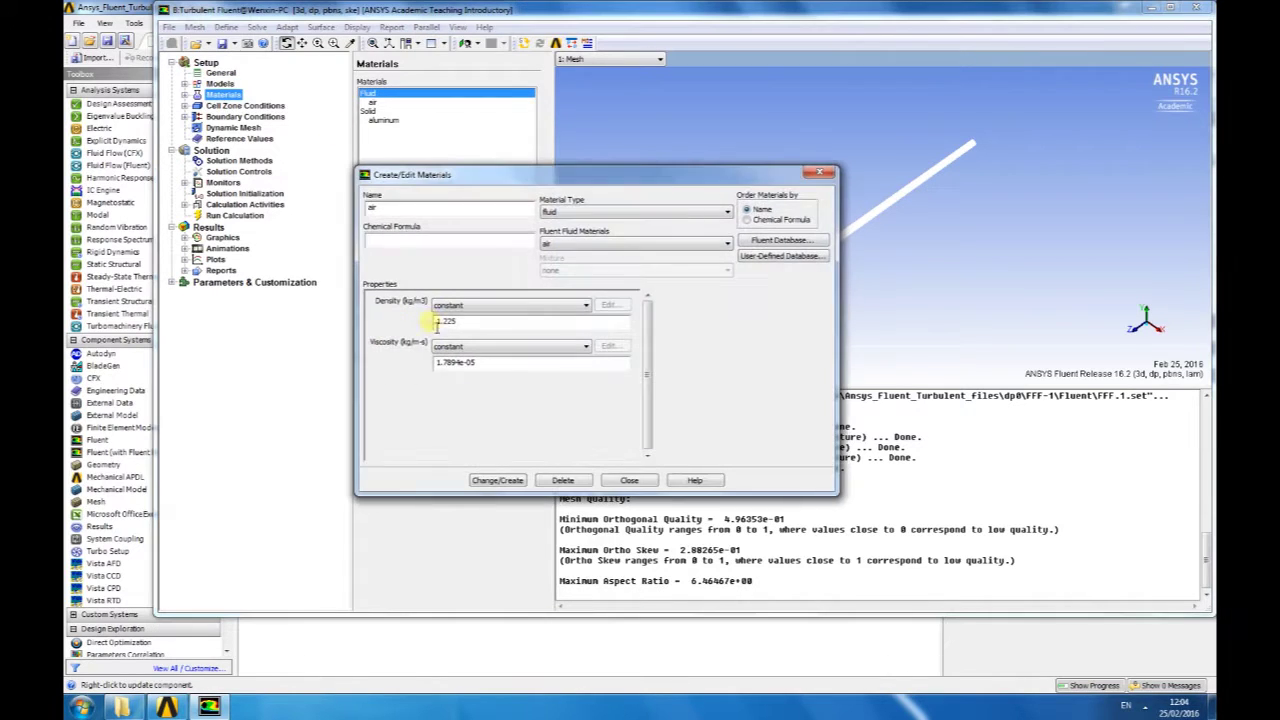
click(757, 242)
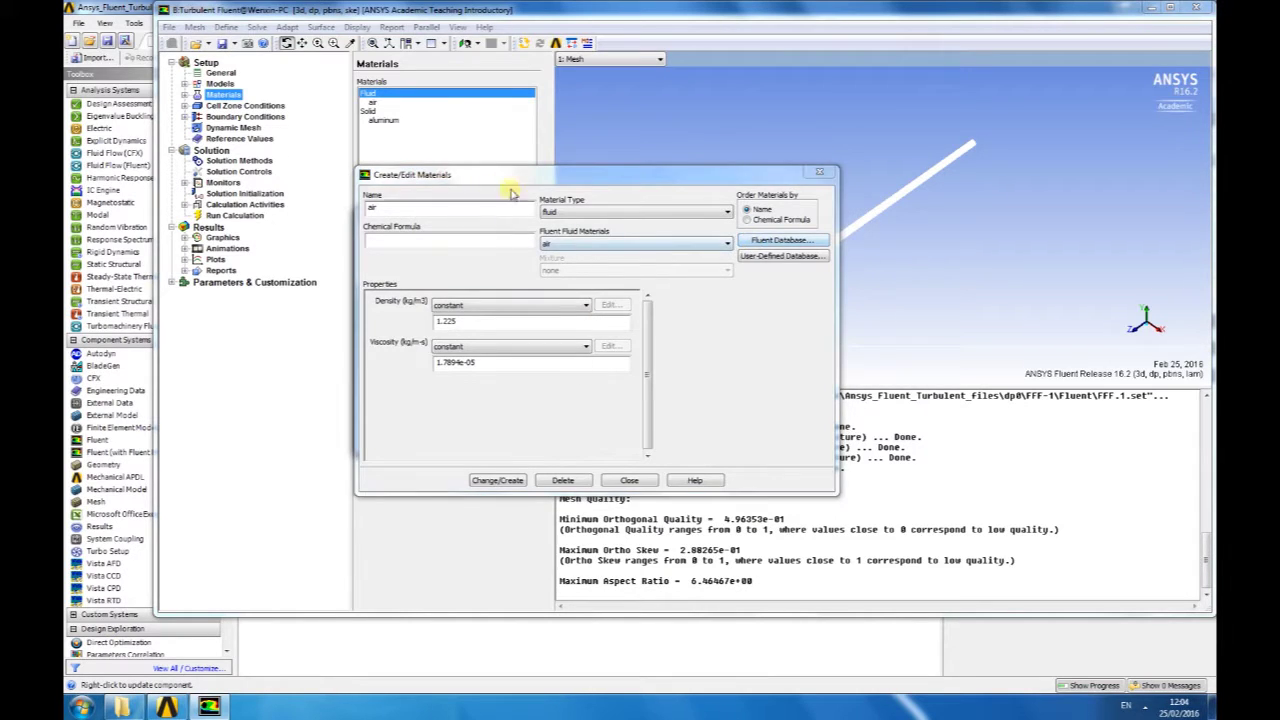
drag(502, 175, 684, 172)
click(450, 218)
drag(535, 255, 535, 300)
click(428, 284)
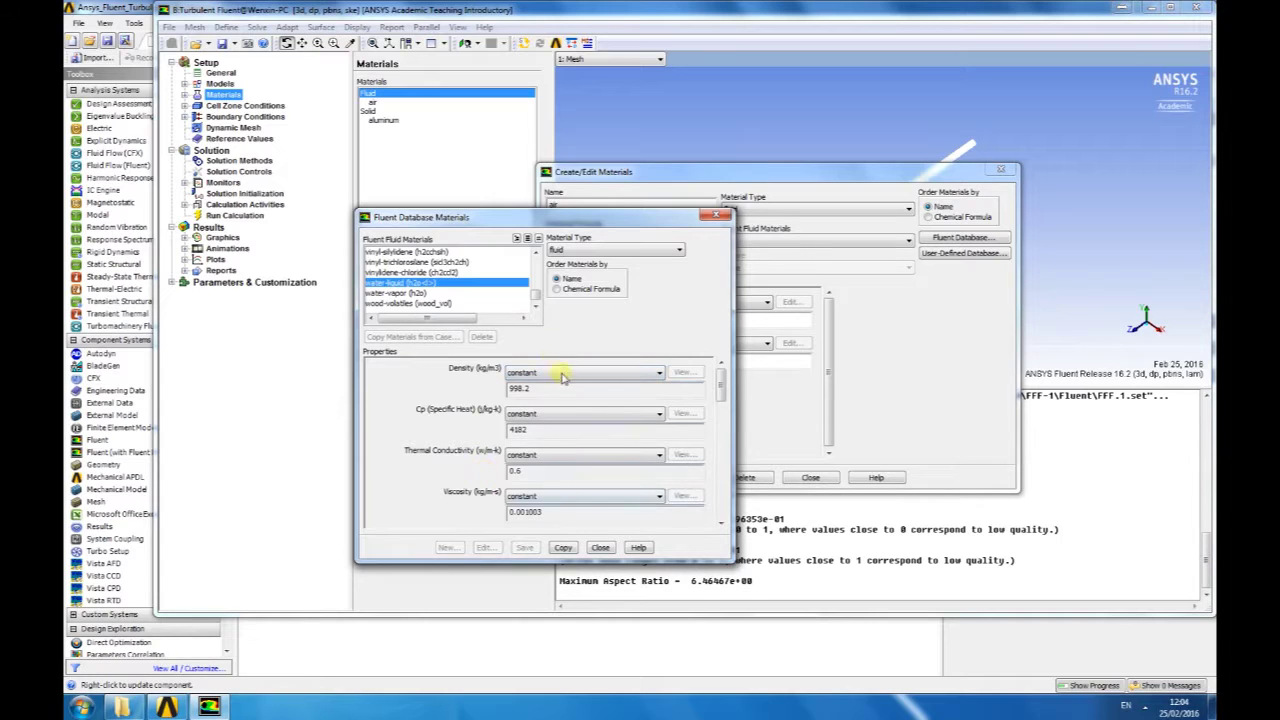
click(563, 547)
click(599, 548)
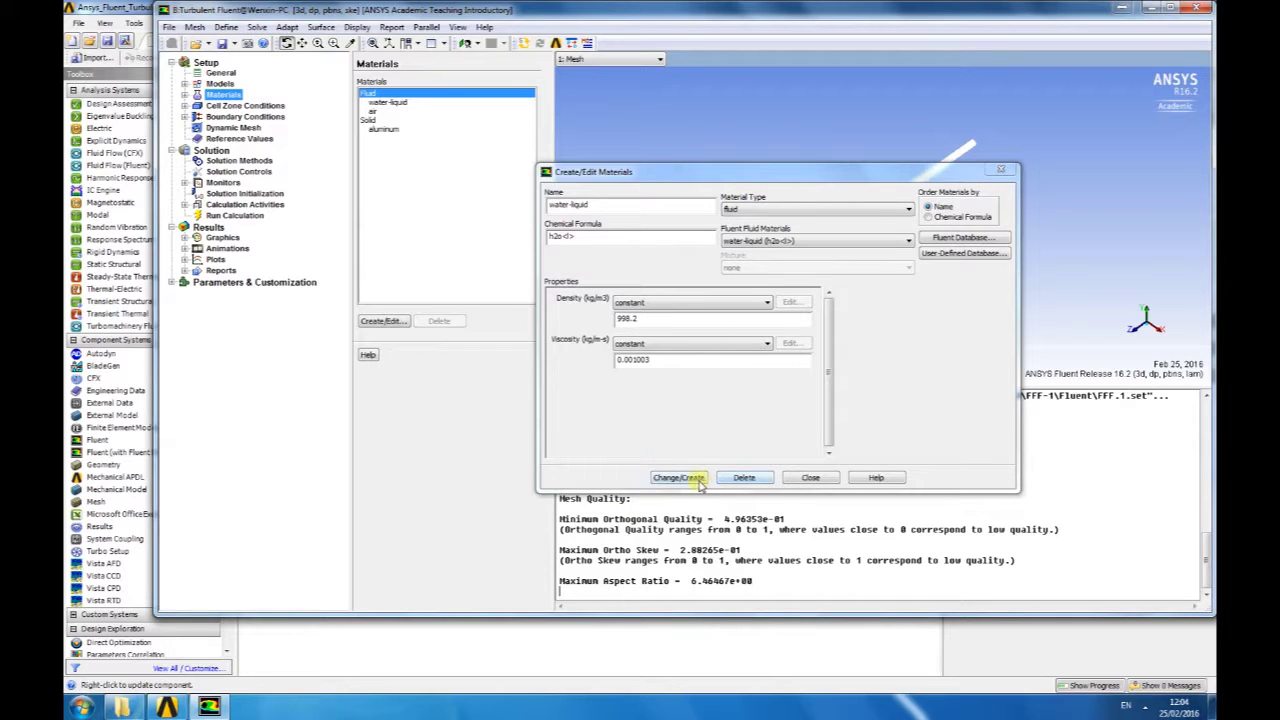
click(812, 478)
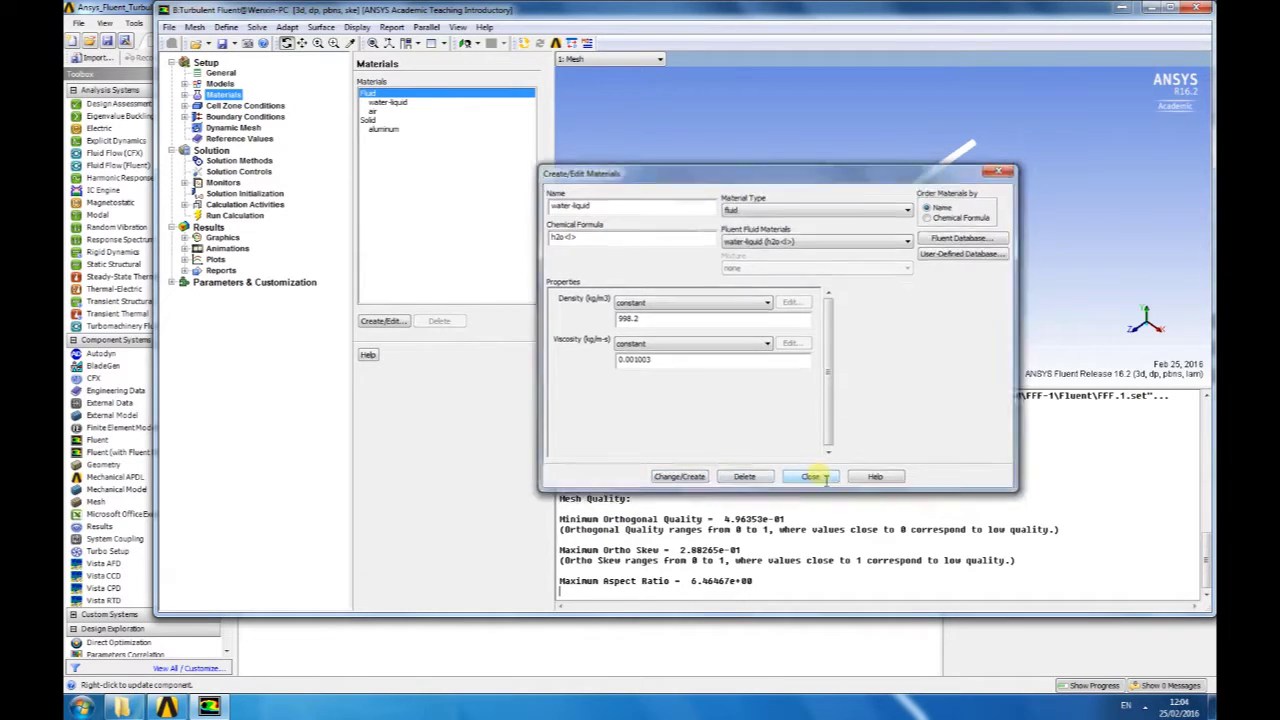
click(399, 102)
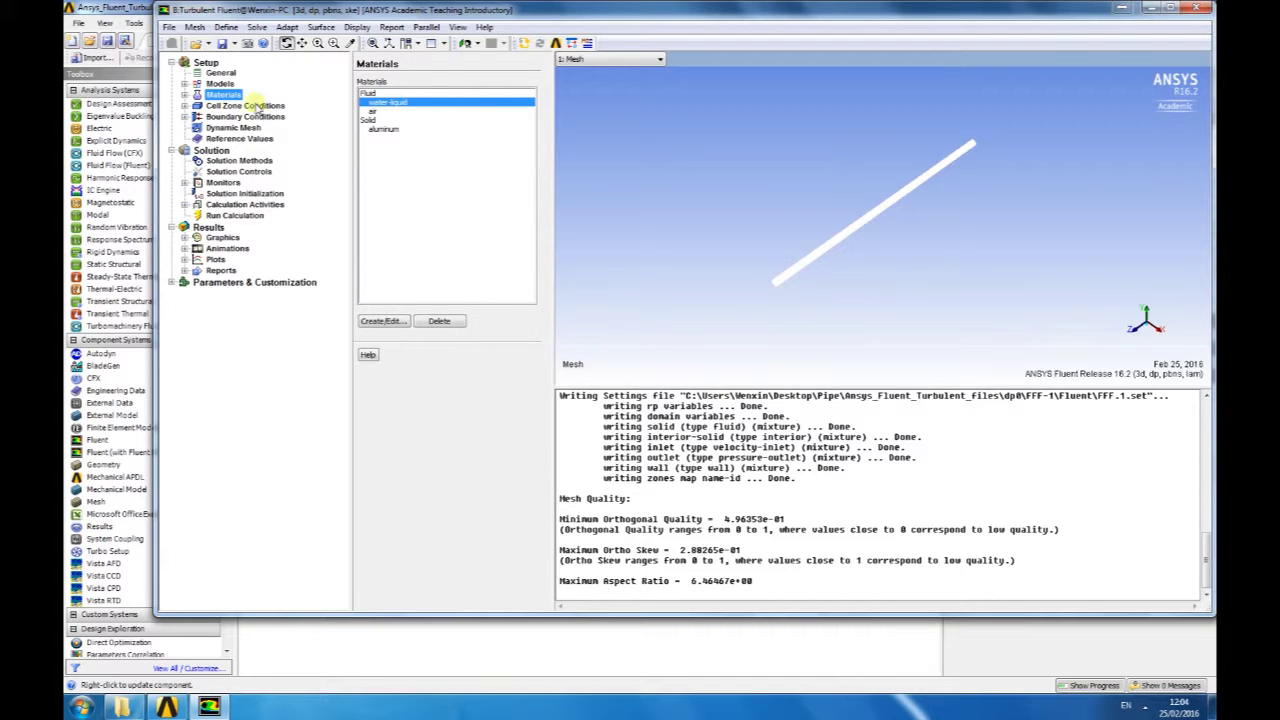
- Assign water-liquid as the material of the cell zone named solid
click(232, 106)
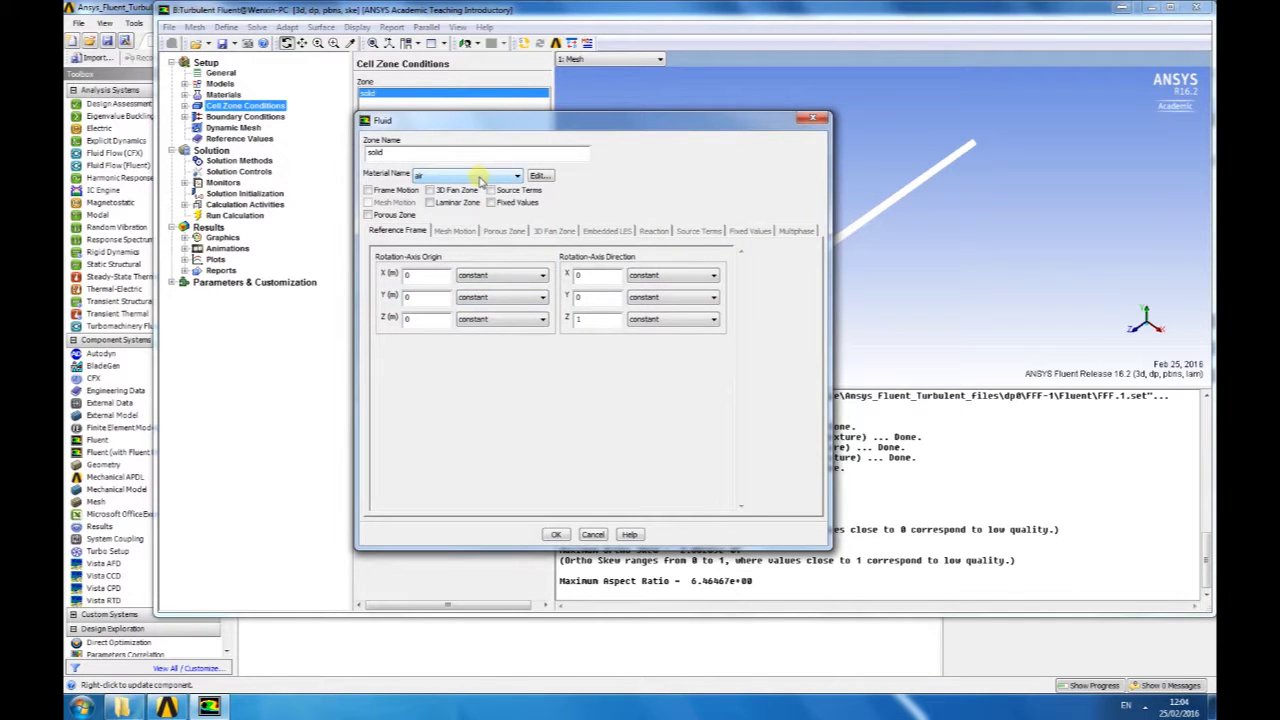
click(478, 182)
click(470, 198)
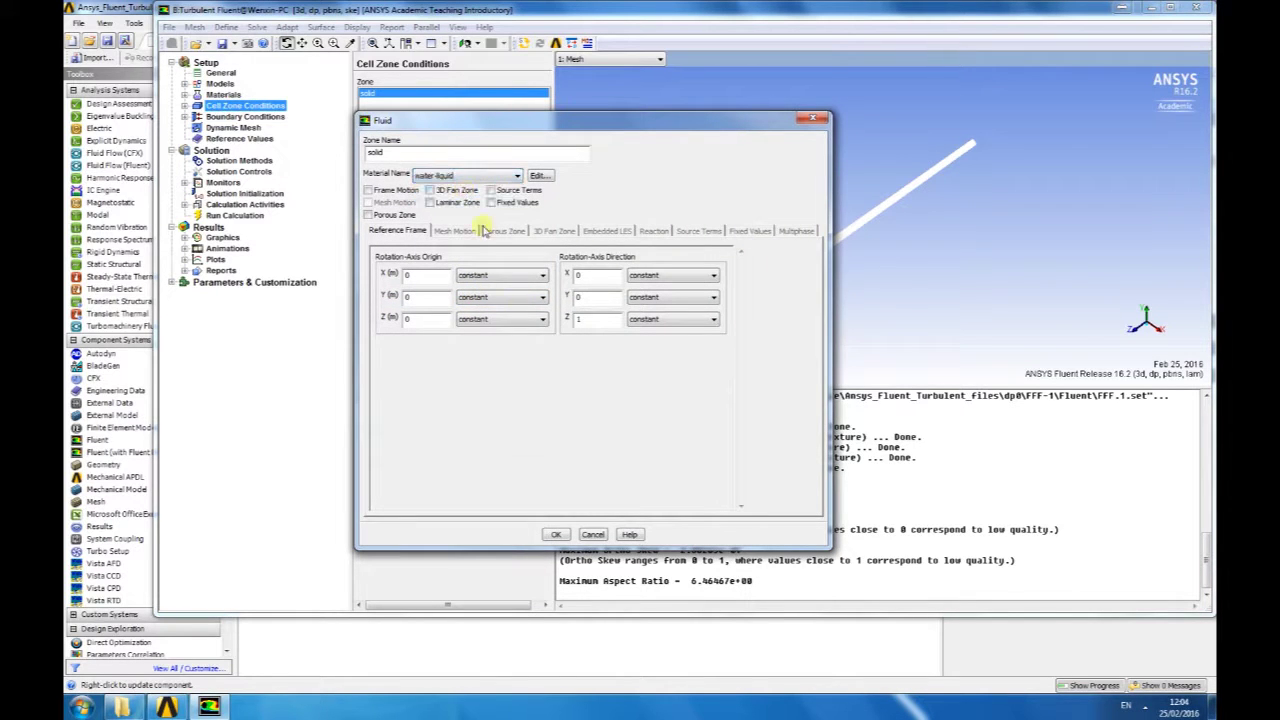
click(560, 535)
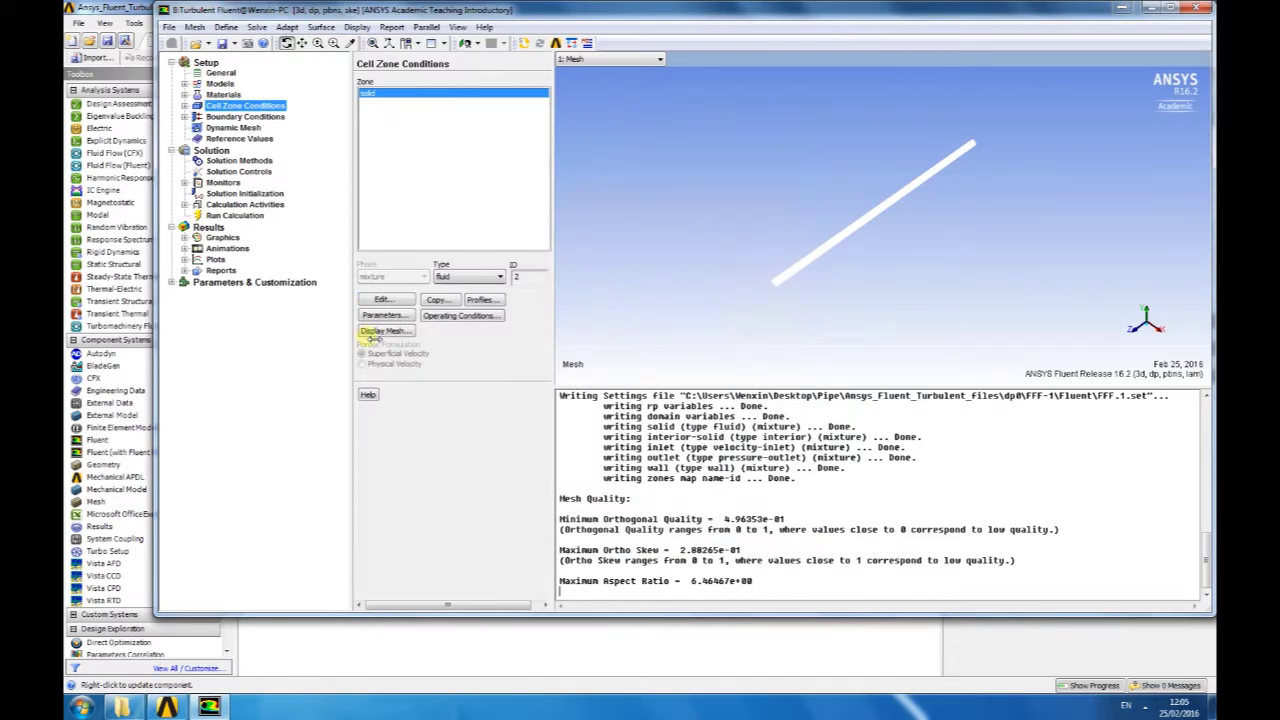
- Change the inlet boundary to mass-flow-inlet with a mass flow rate of 67 kg/s and flow direction components X 0, Y 0, Z 1
click(258, 117)
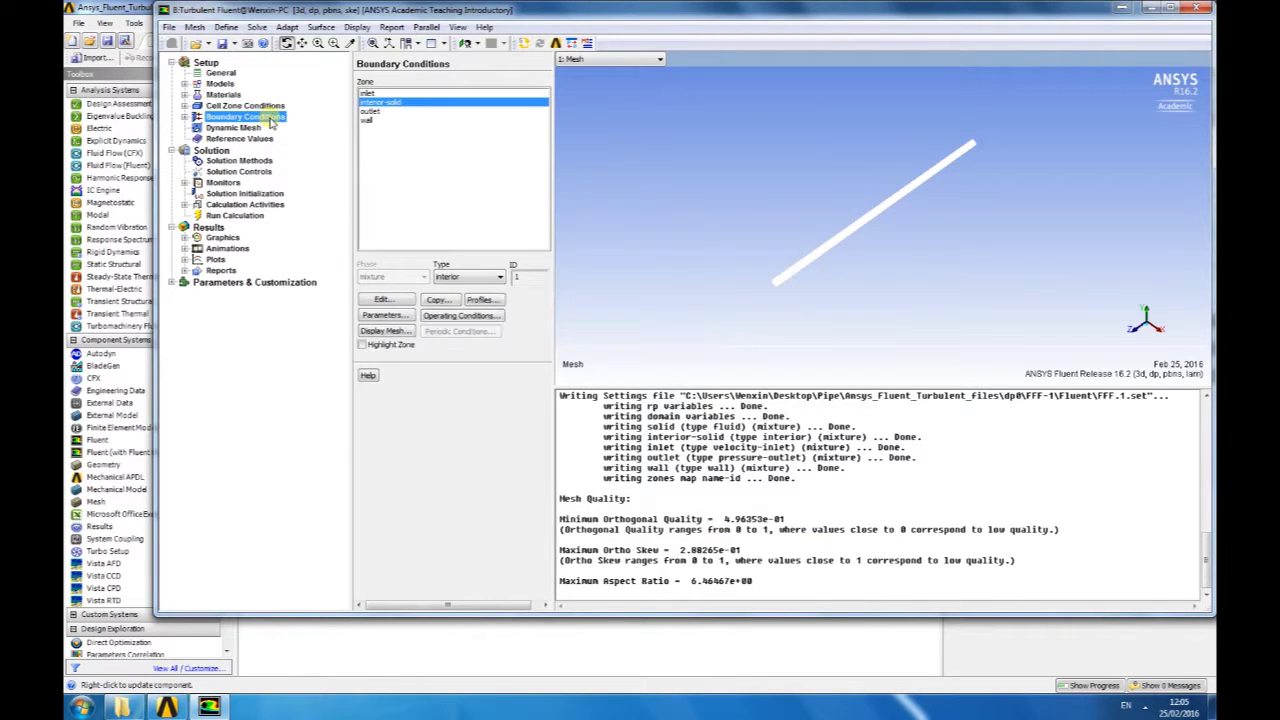
click(452, 280)
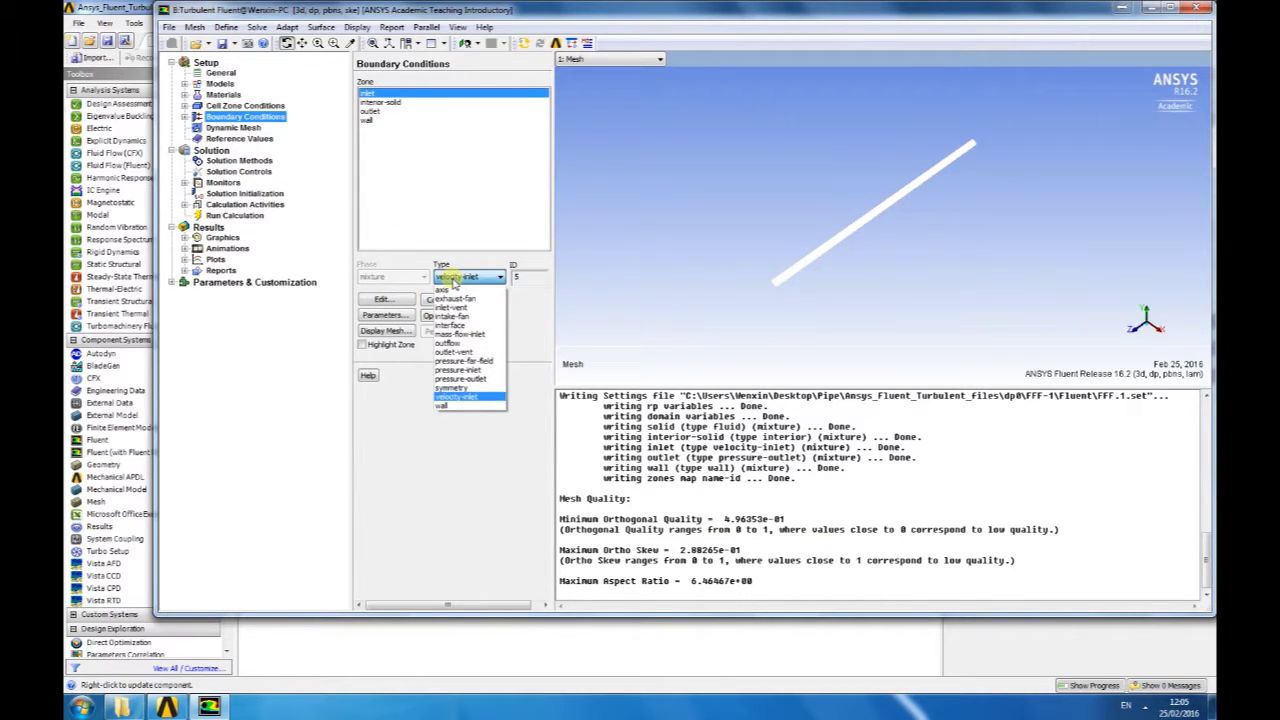
click(457, 334)
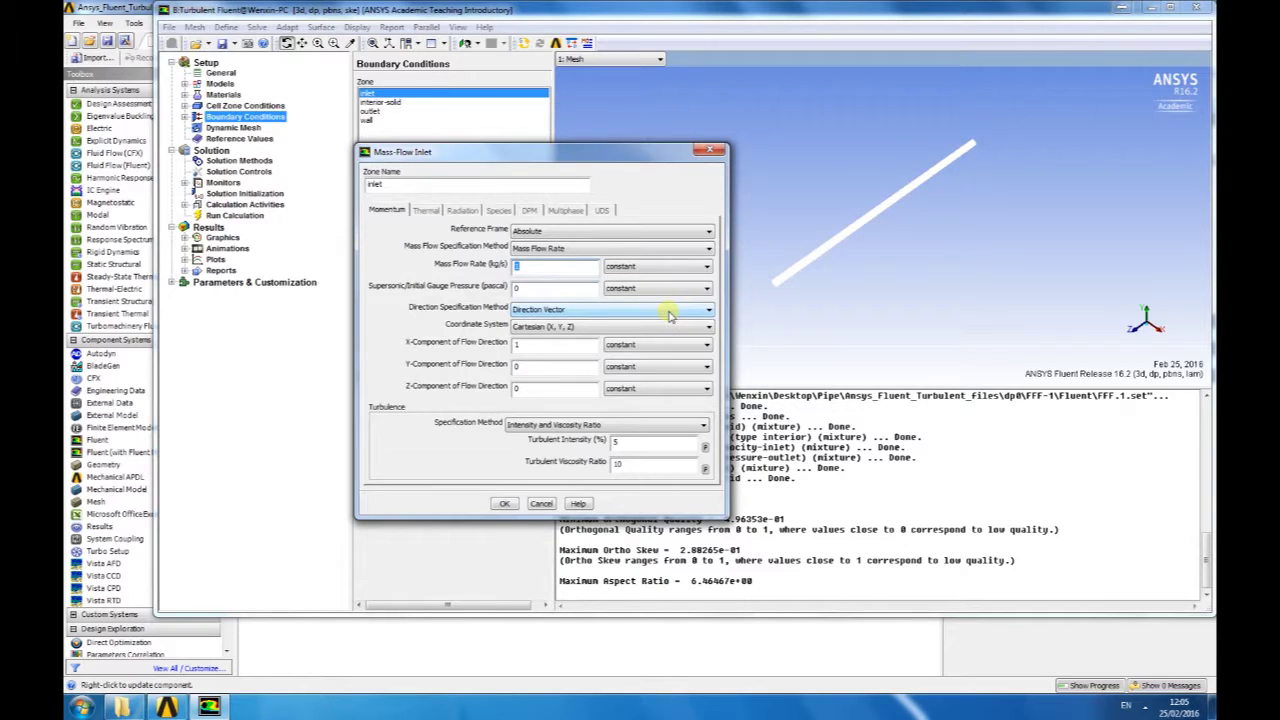
text(67)
double_click(522, 345)
text(0)
double_click(521, 389)
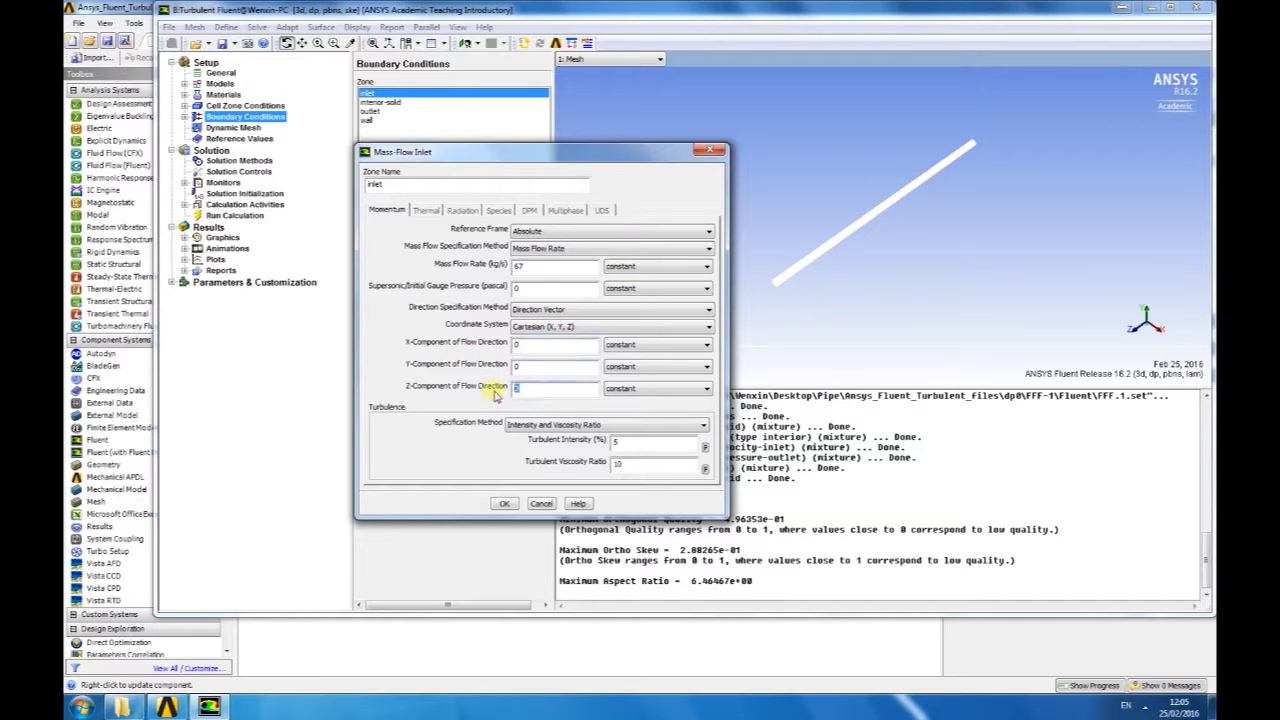
text(1)
double_click(520, 266)
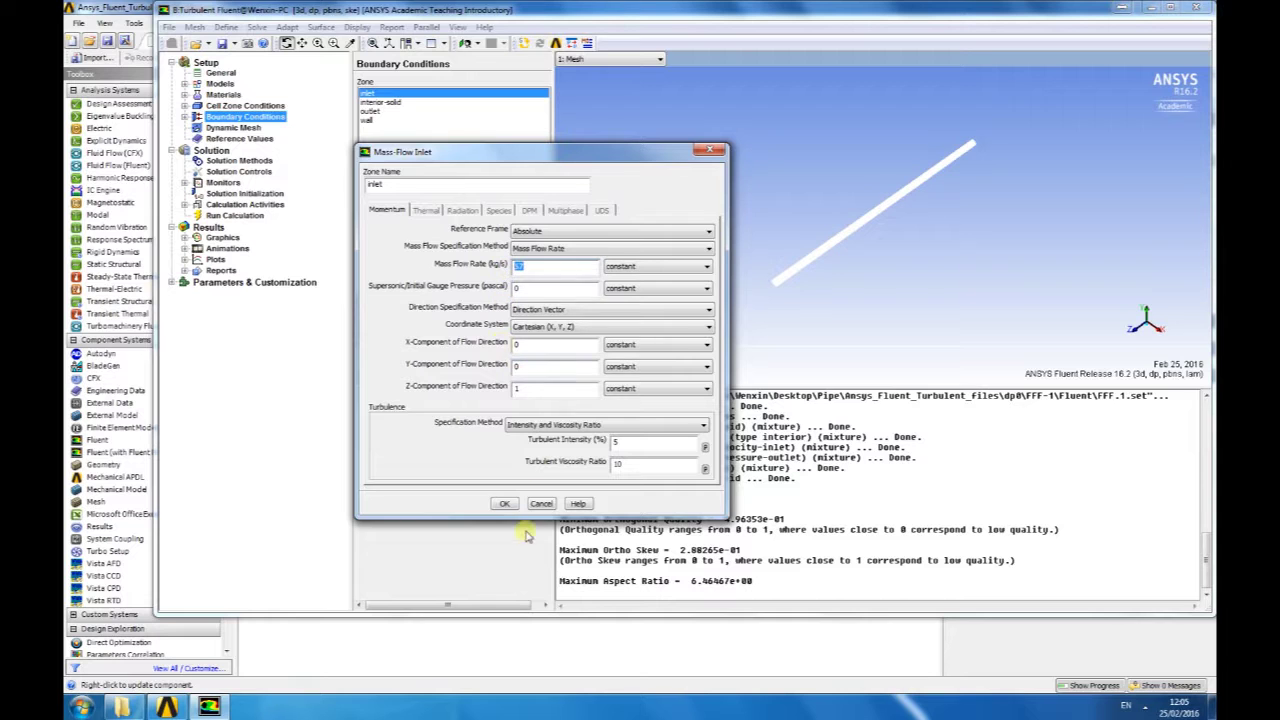
click(505, 503)
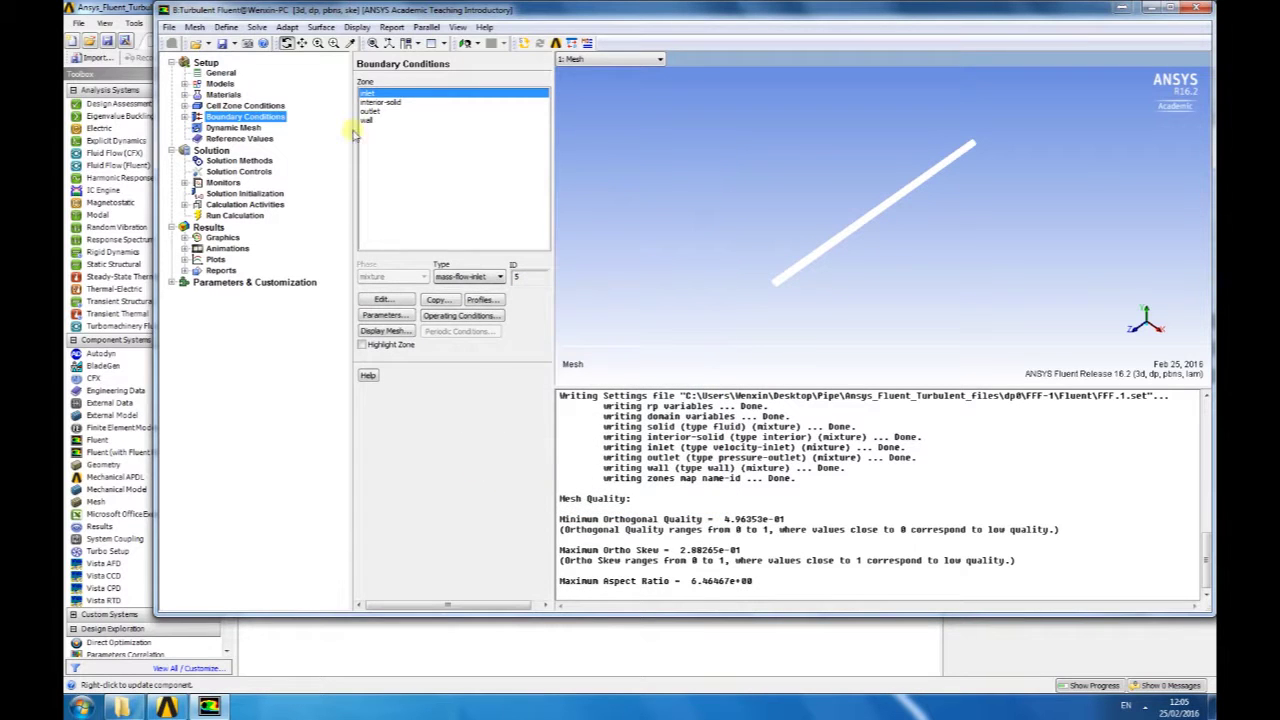
- Review the boundary condition settings of the outlet and the wall
click(372, 111)
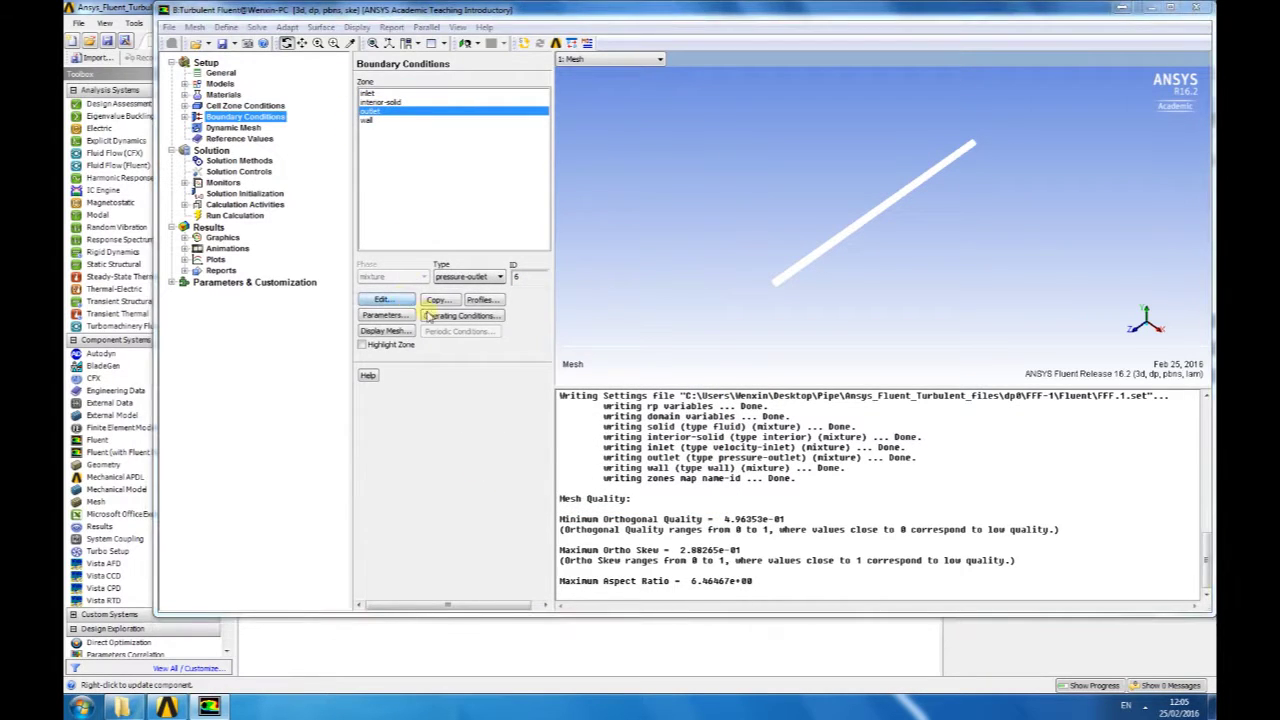
click(381, 300)
click(503, 450)
click(370, 121)
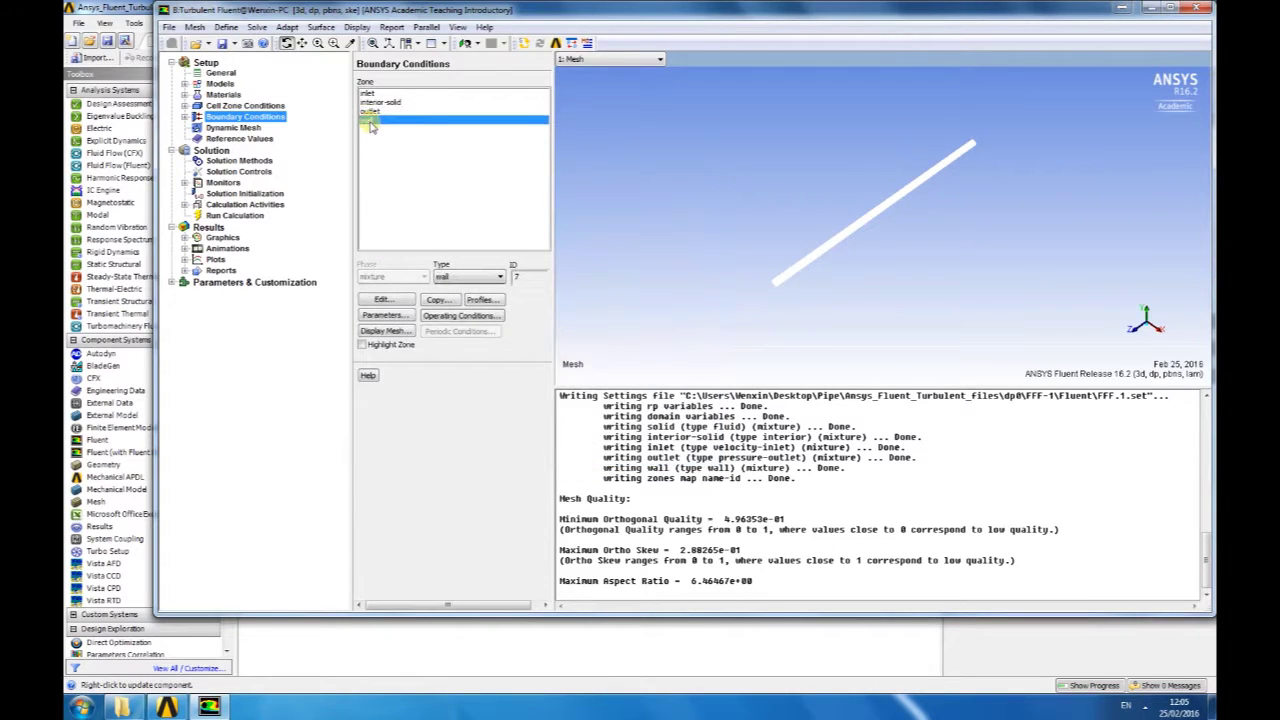
click(392, 300)
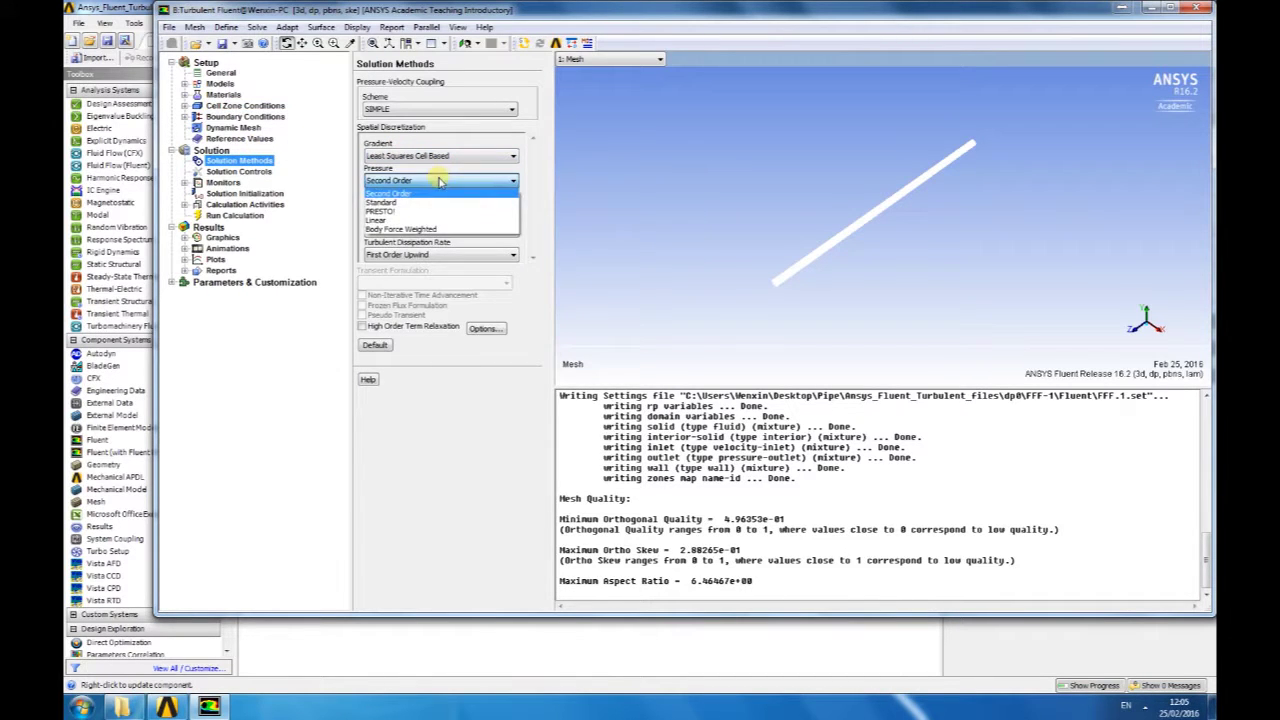
- Set the pressure spatial discretization to Standard and open the discretization choices for turbulent kinetic energy
click(435, 169)
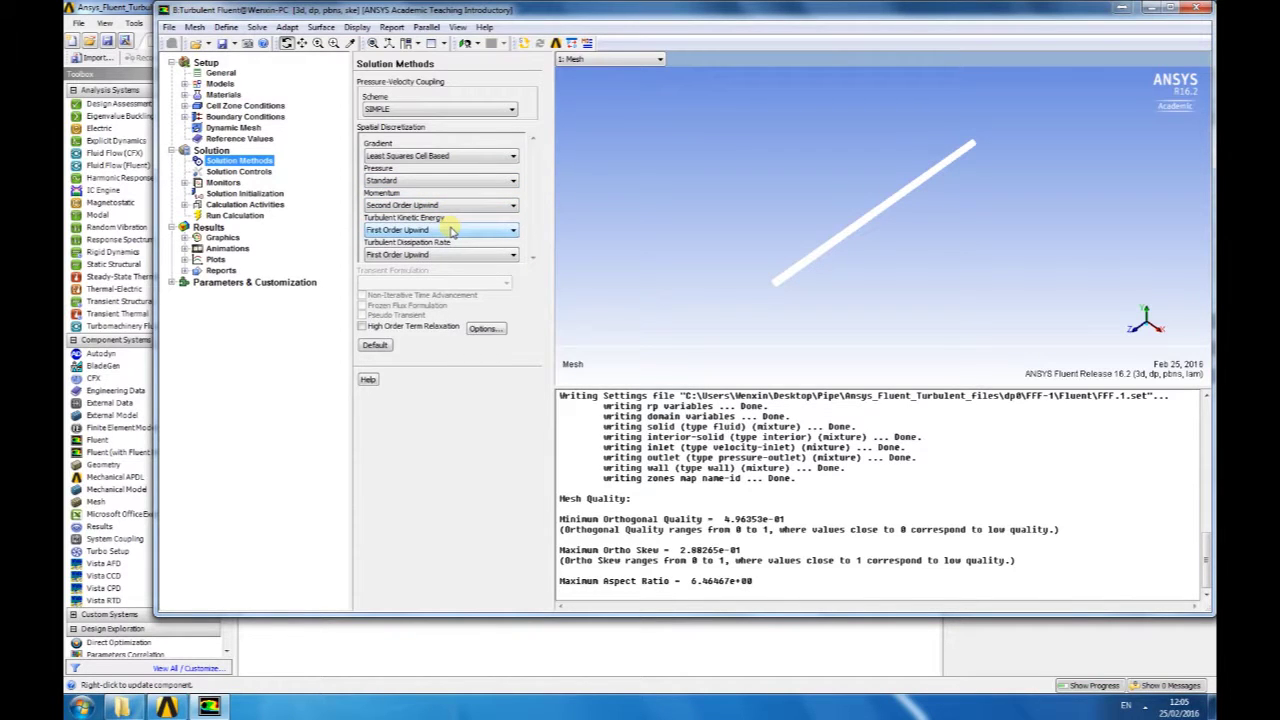
click(451, 231)
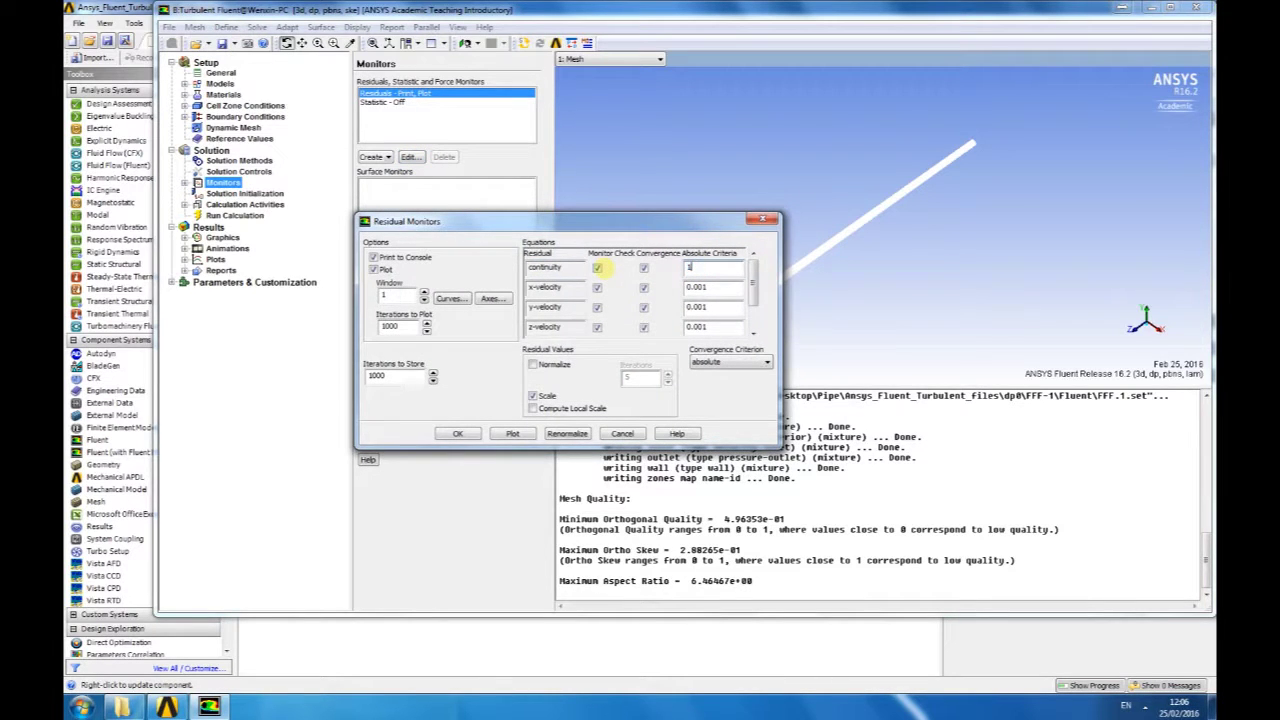
- Set the absolute convergence criteria for the continuity, x-velocity, y-velocity and z-velocity residuals to 1e-5
drag(722, 288, 560, 310)
text(1e-51e-5)
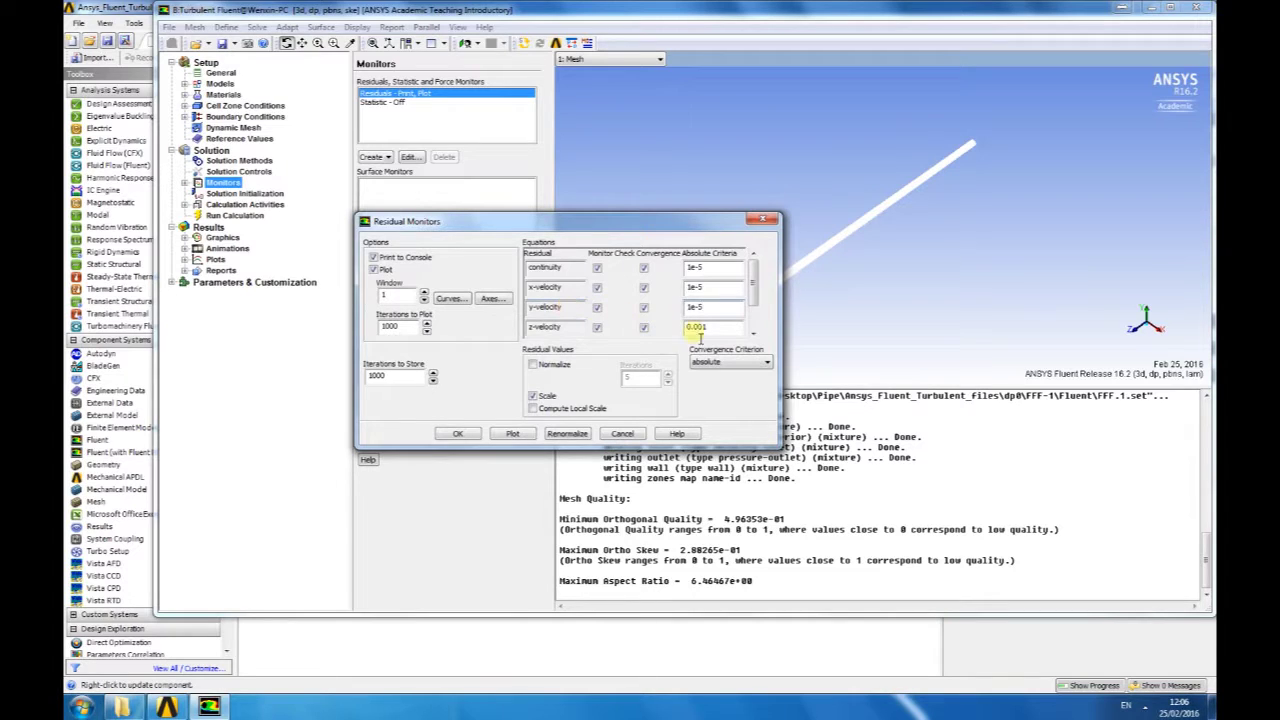
drag(724, 327, 590, 336)
text(1e-5)
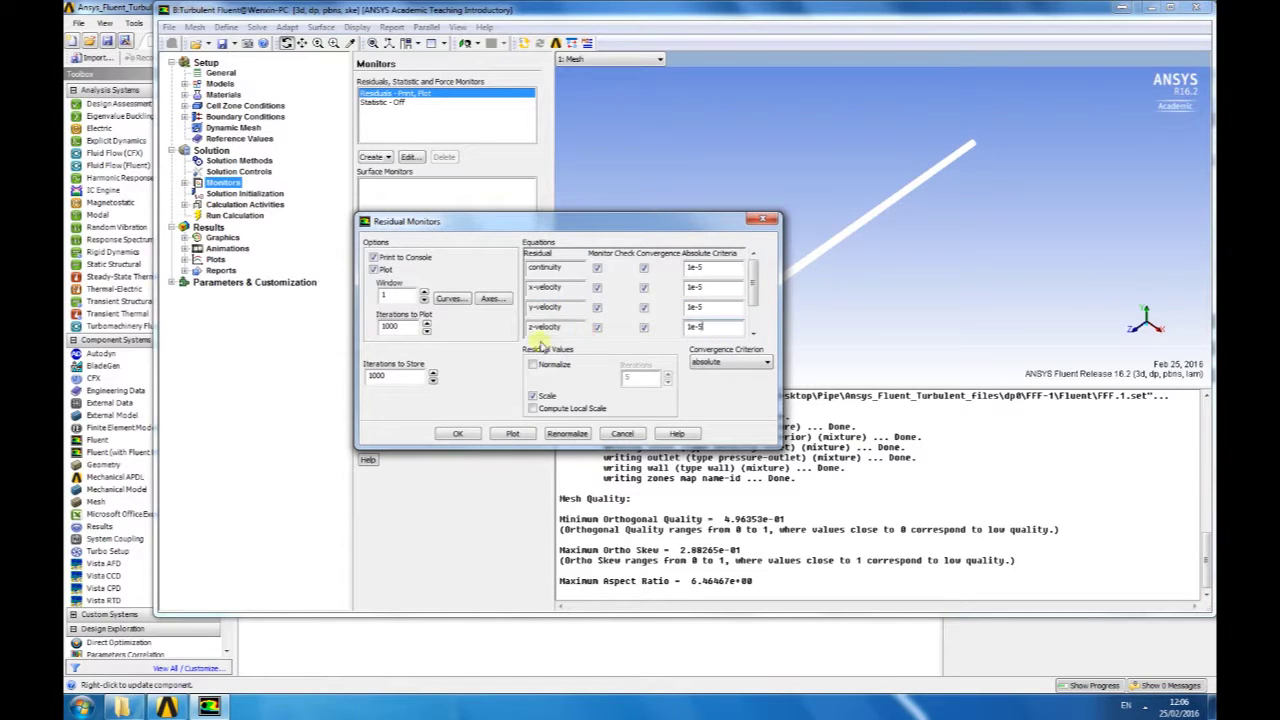
click(458, 433)
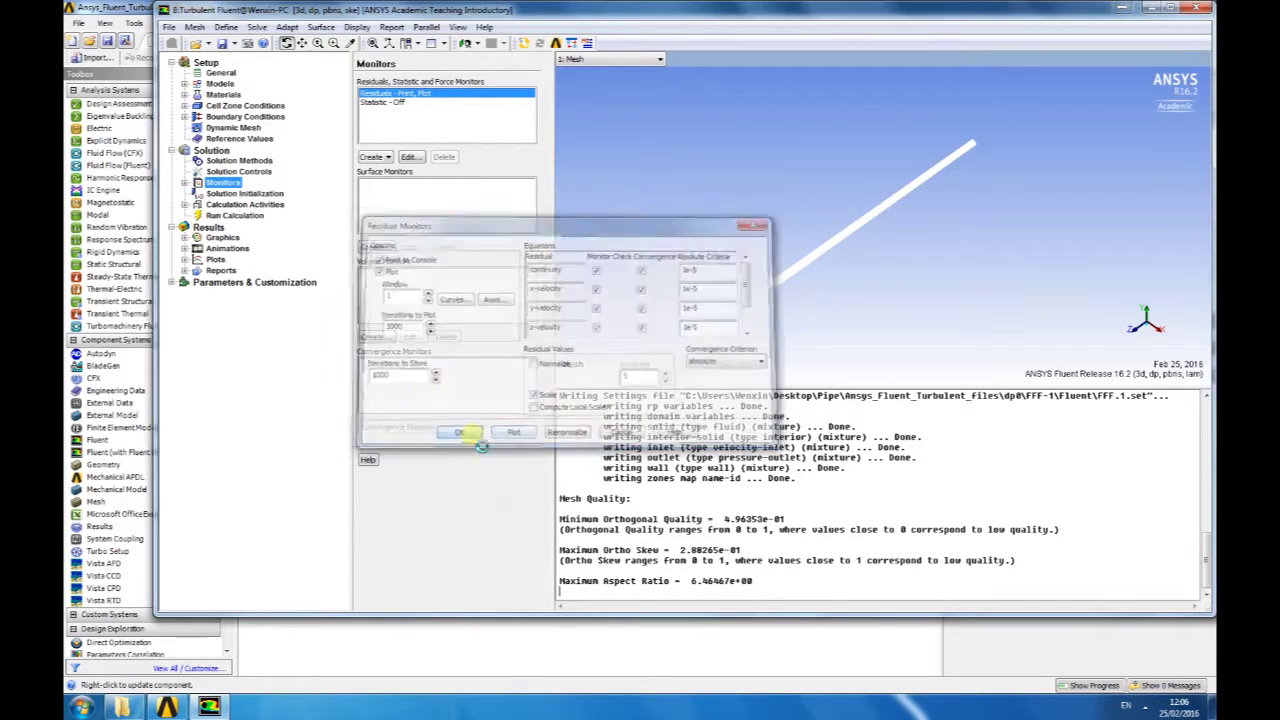
- Initialize the flow field with Standard Initialization, choosing a zone from which to compute the initial values
click(245, 194)
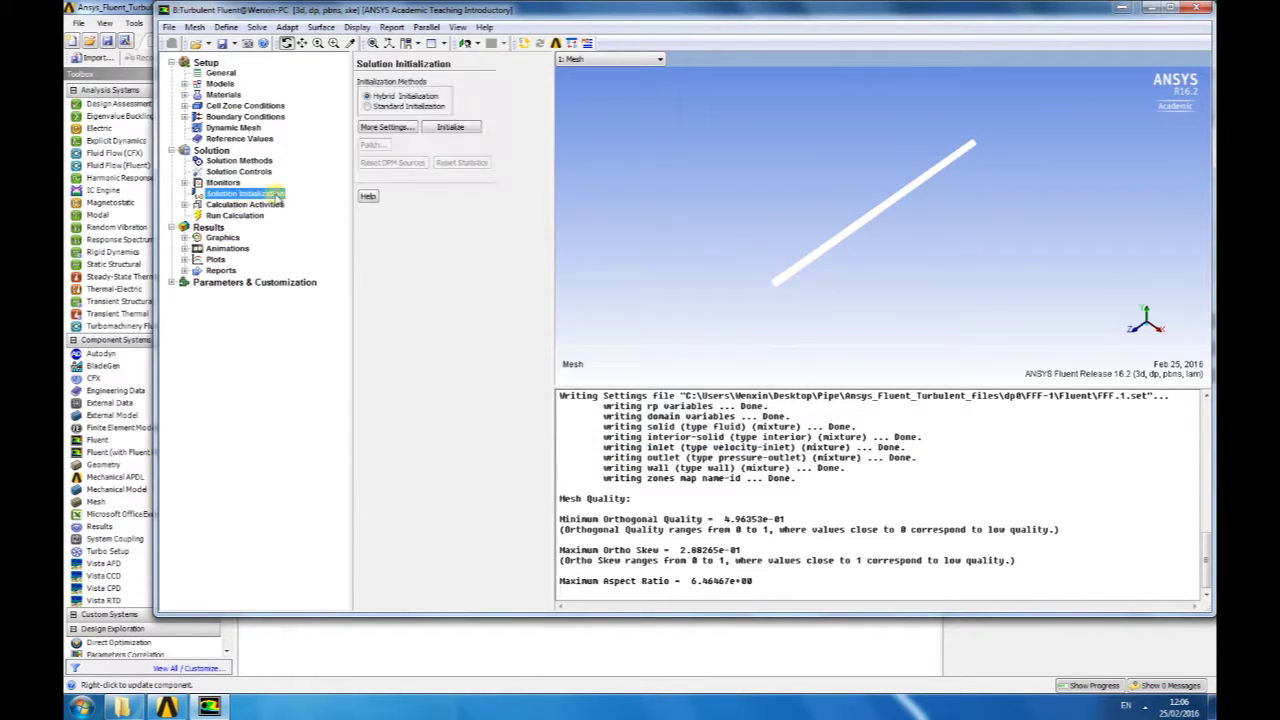
click(391, 107)
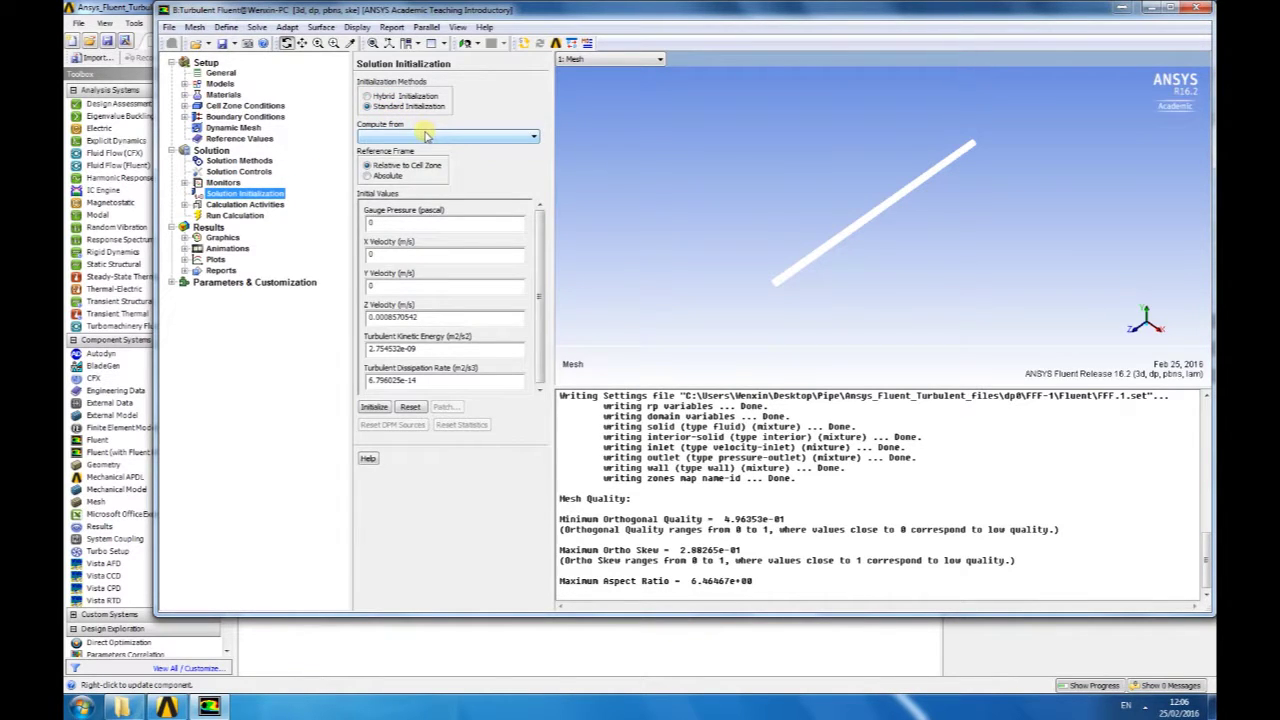
click(426, 135)
click(432, 162)
click(383, 410)
- Run the calculation with the number of iterations set to 1000 and dismiss the completion notice
click(250, 216)
double_click(408, 119)
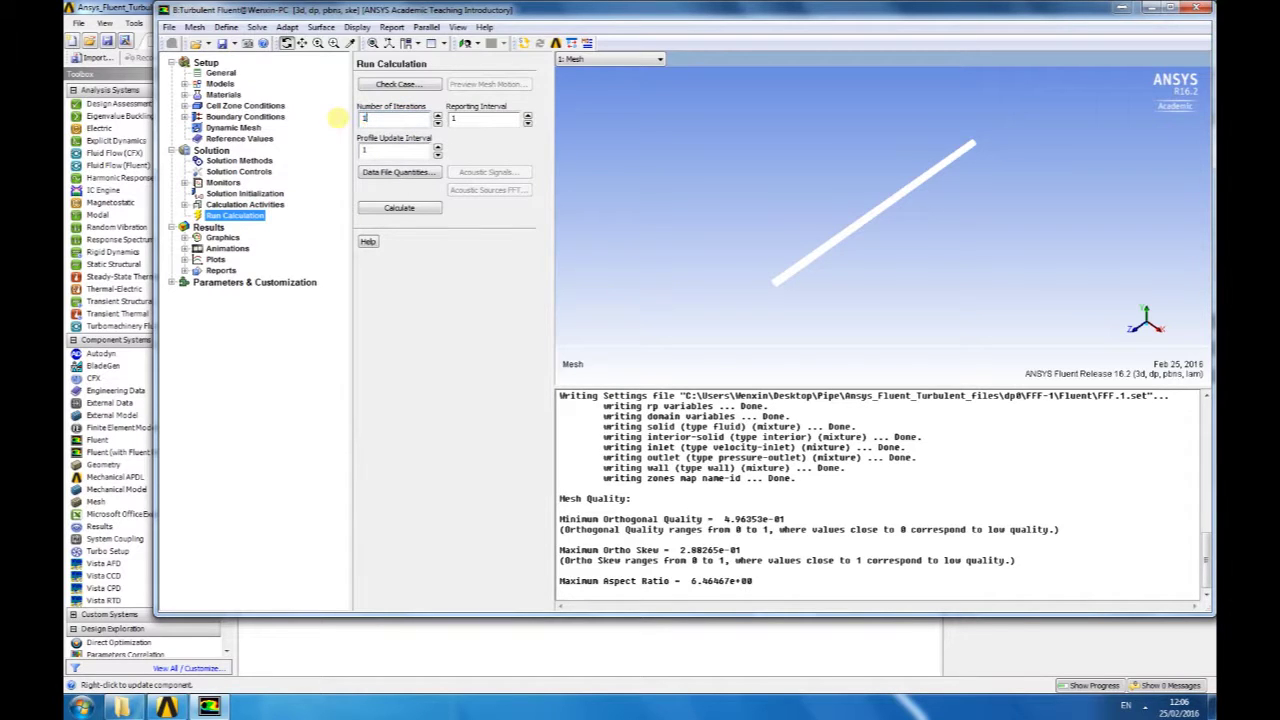
click(422, 212)
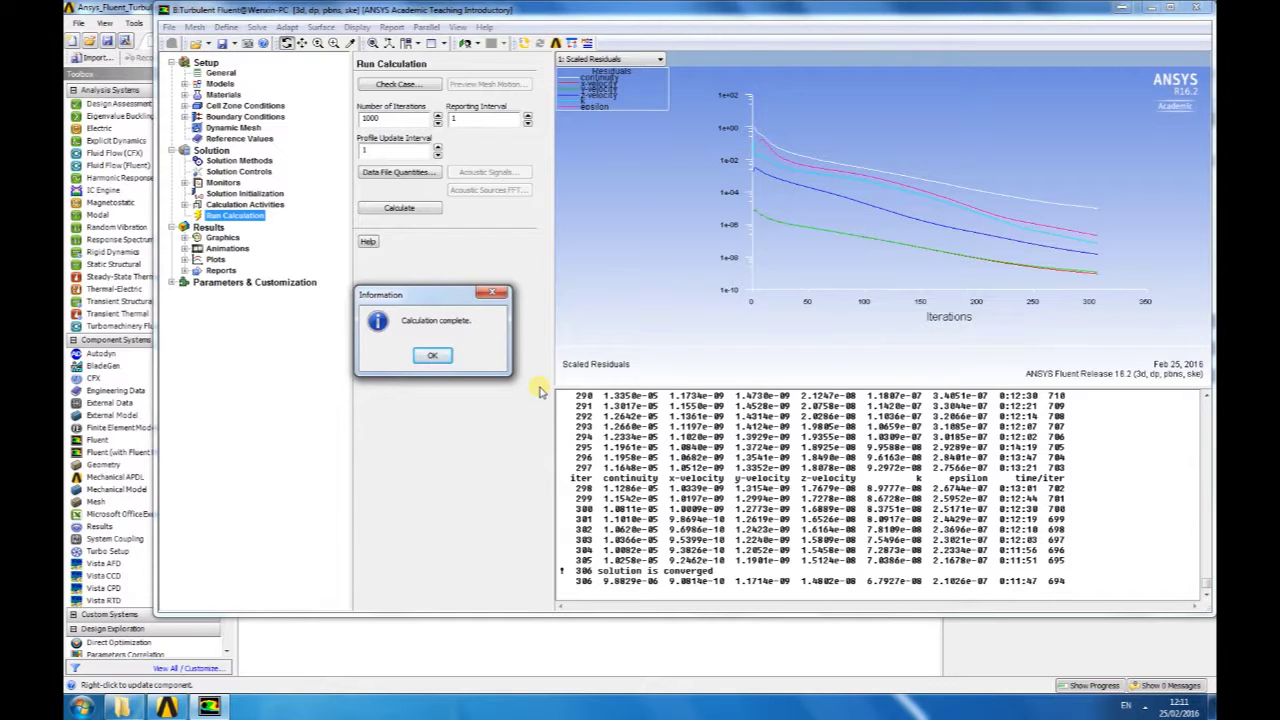
click(433, 358)
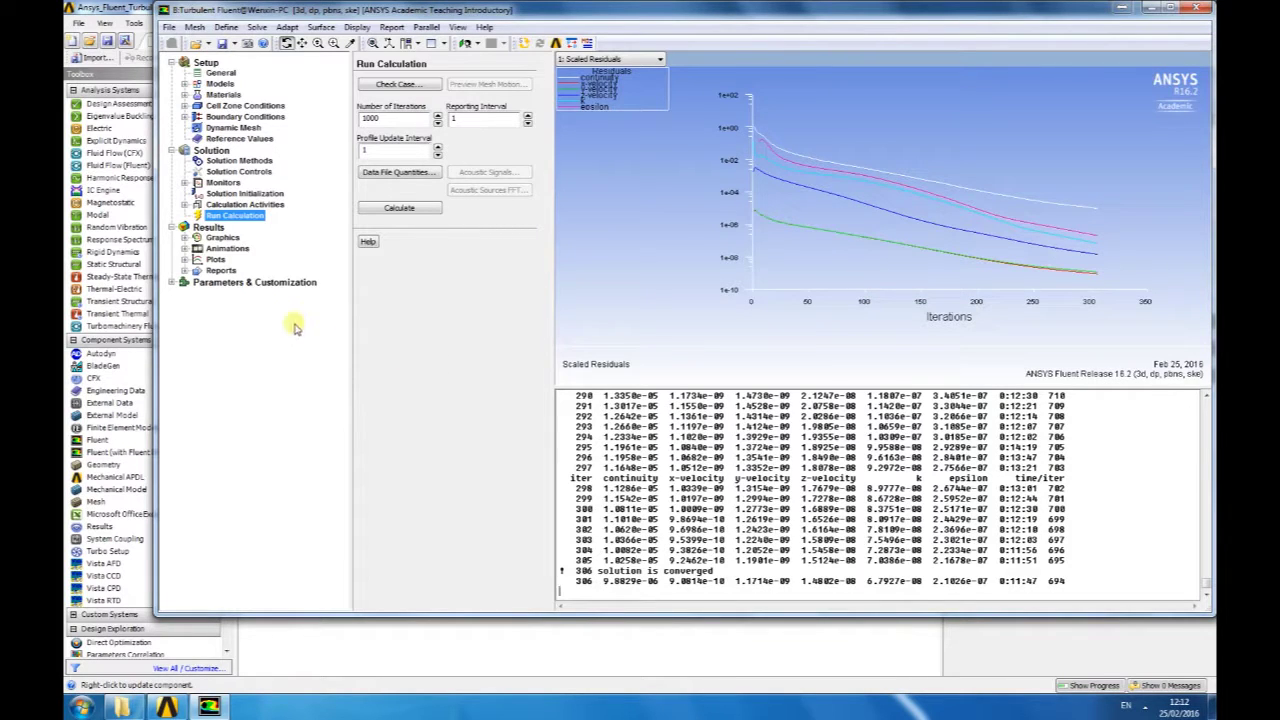
- Set up a solution XY plot with Position on X Axis disabled and Velocity Magnitude as the Y axis function
click(215, 260)
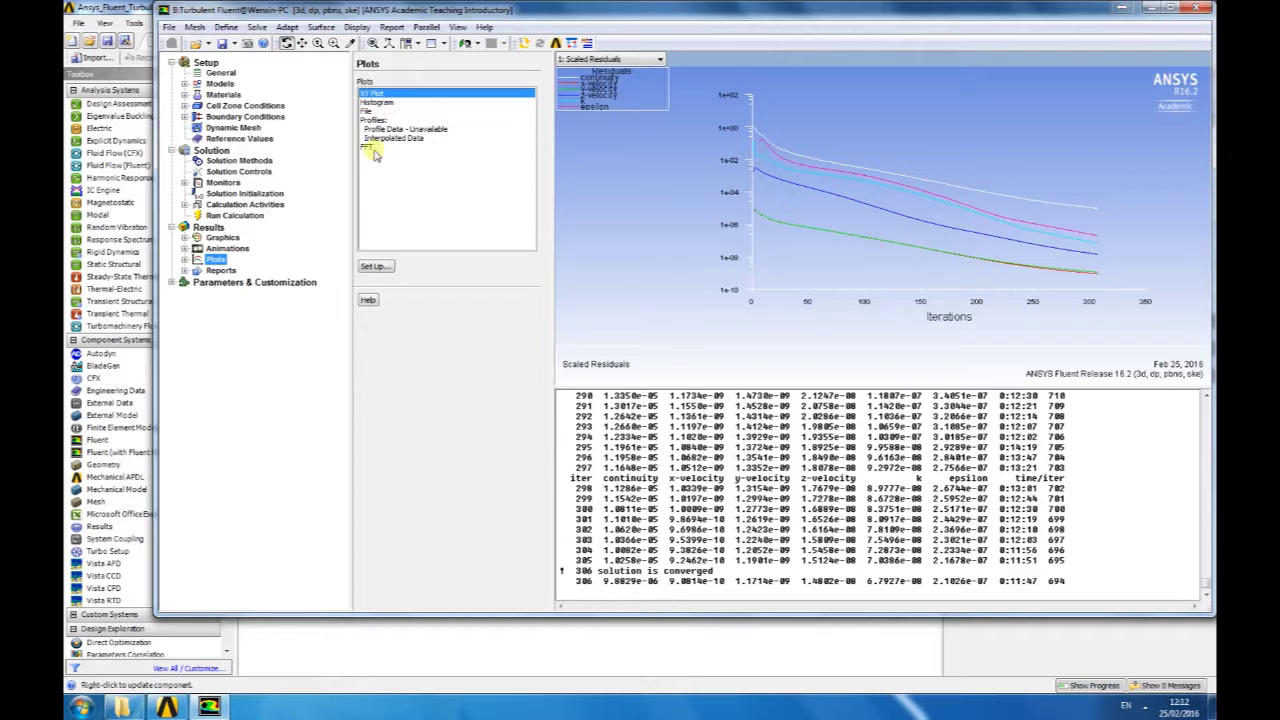
click(377, 268)
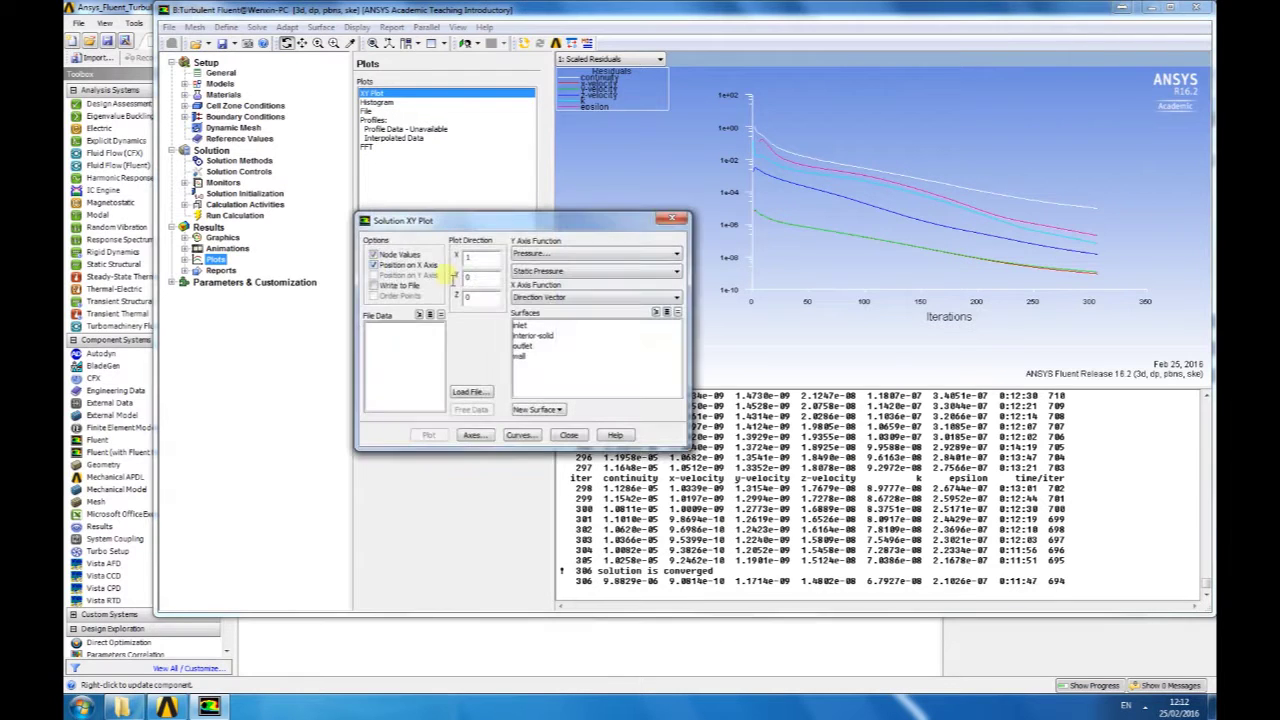
click(373, 265)
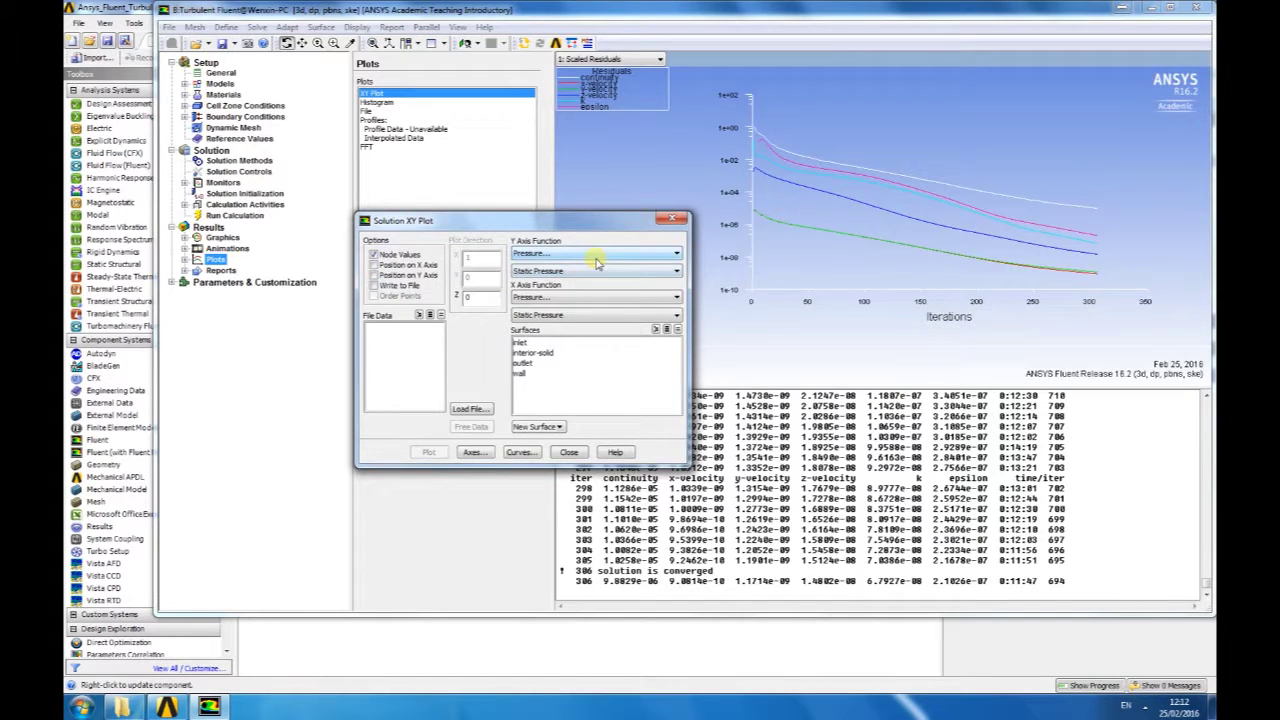
click(597, 256)
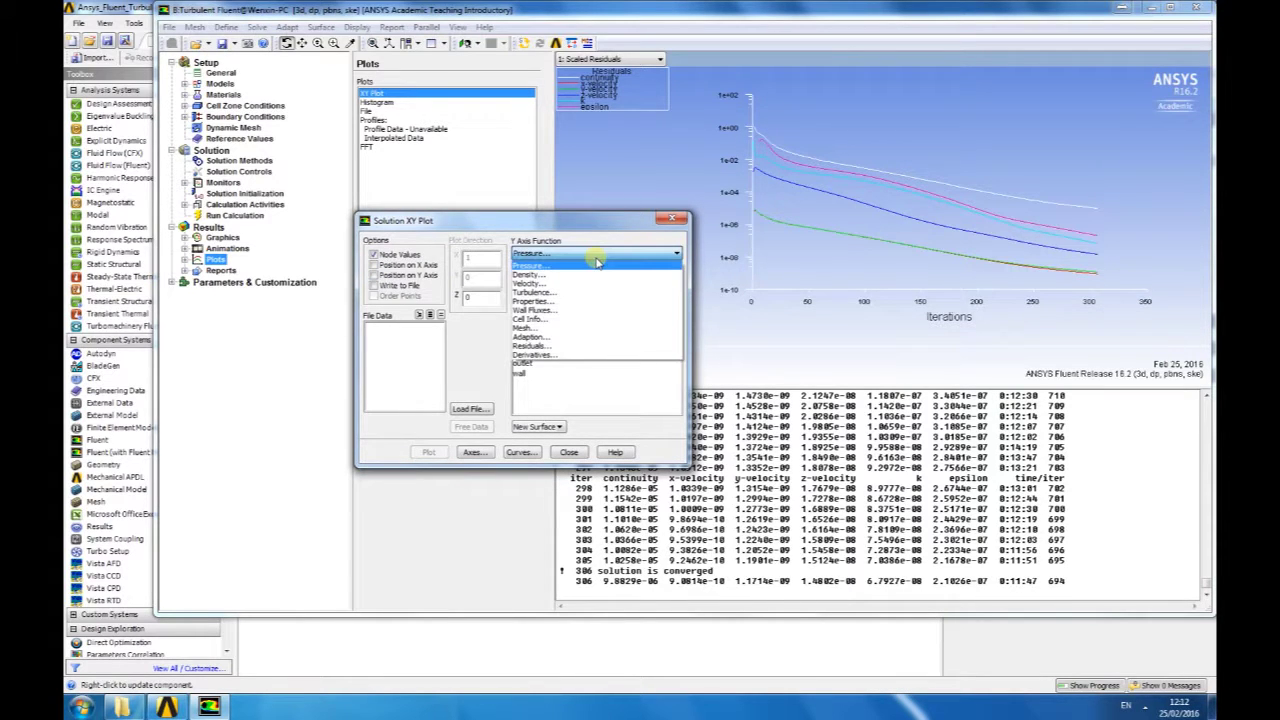
click(586, 283)
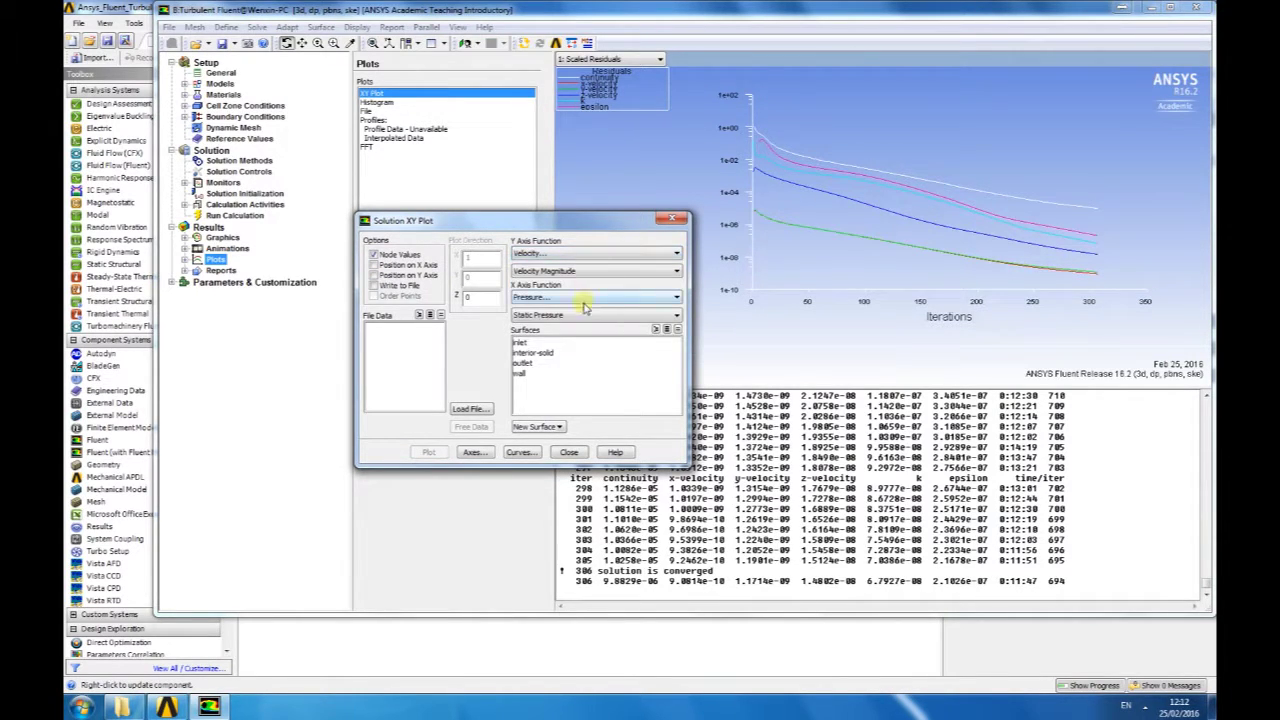
- Set the X axis function to the mesh's Radial Coordinate, plot the outlet surface, and close the plot setup
click(584, 299)
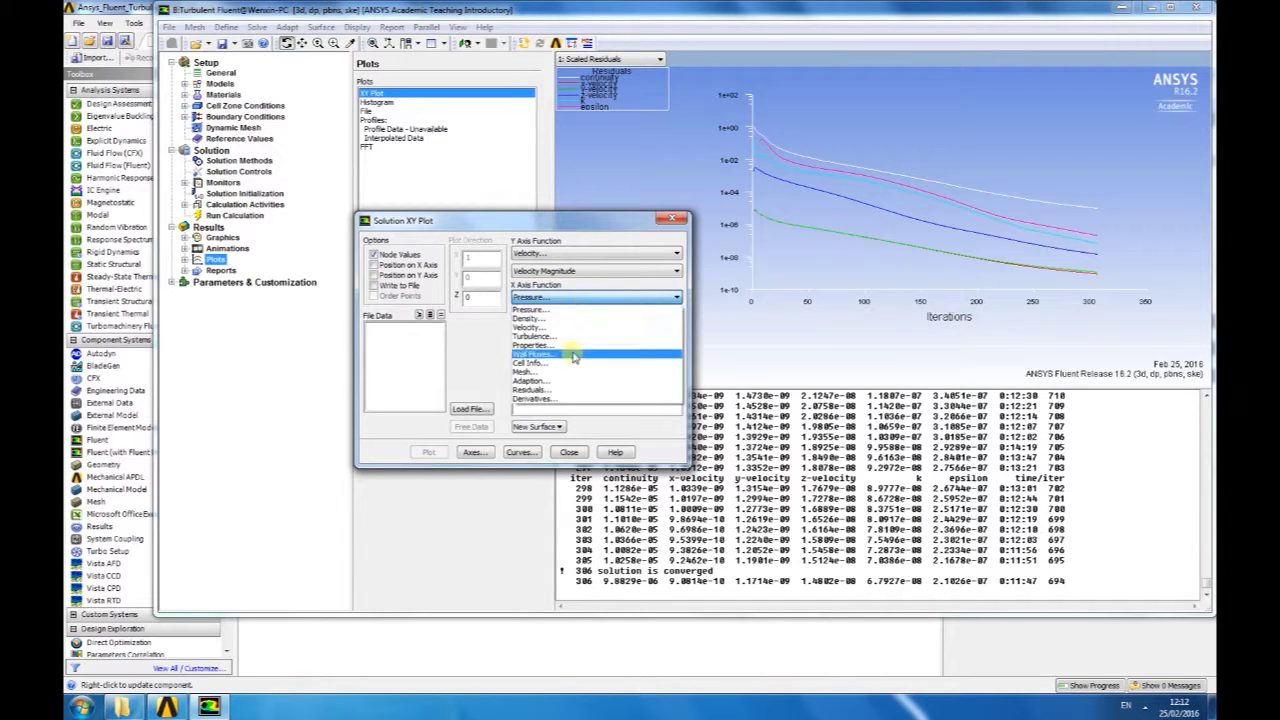
click(570, 372)
click(570, 316)
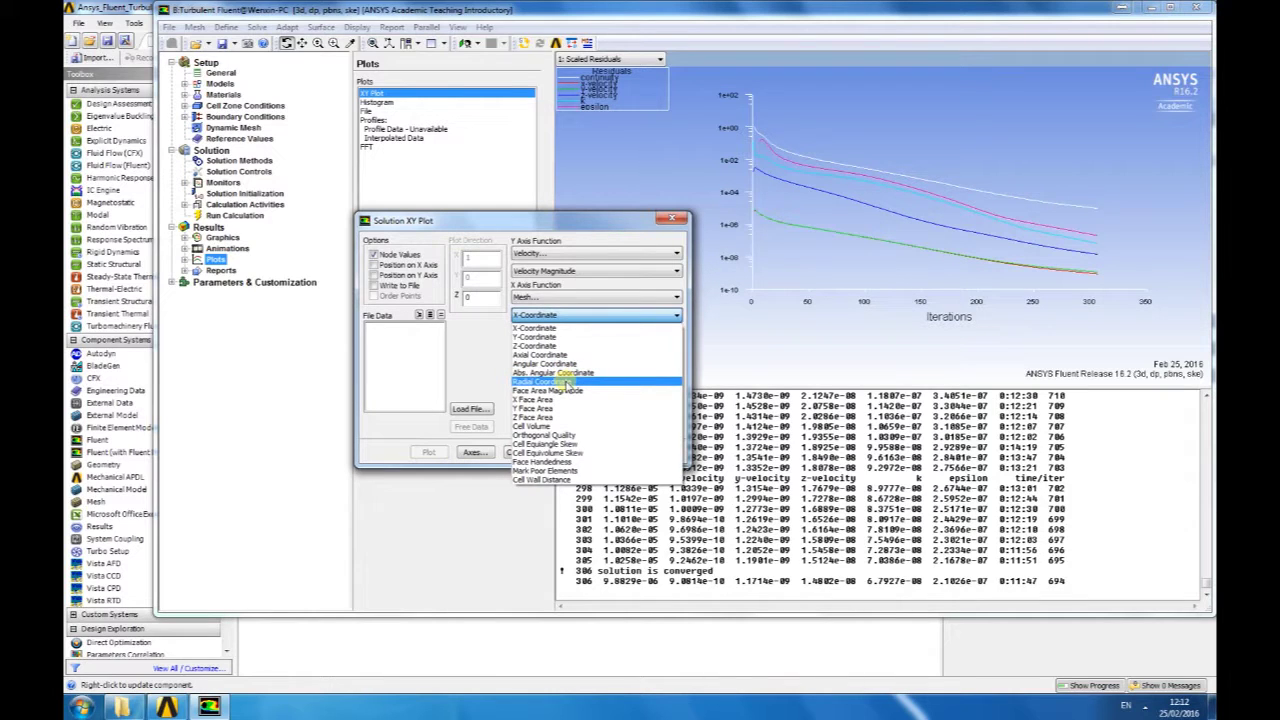
click(566, 383)
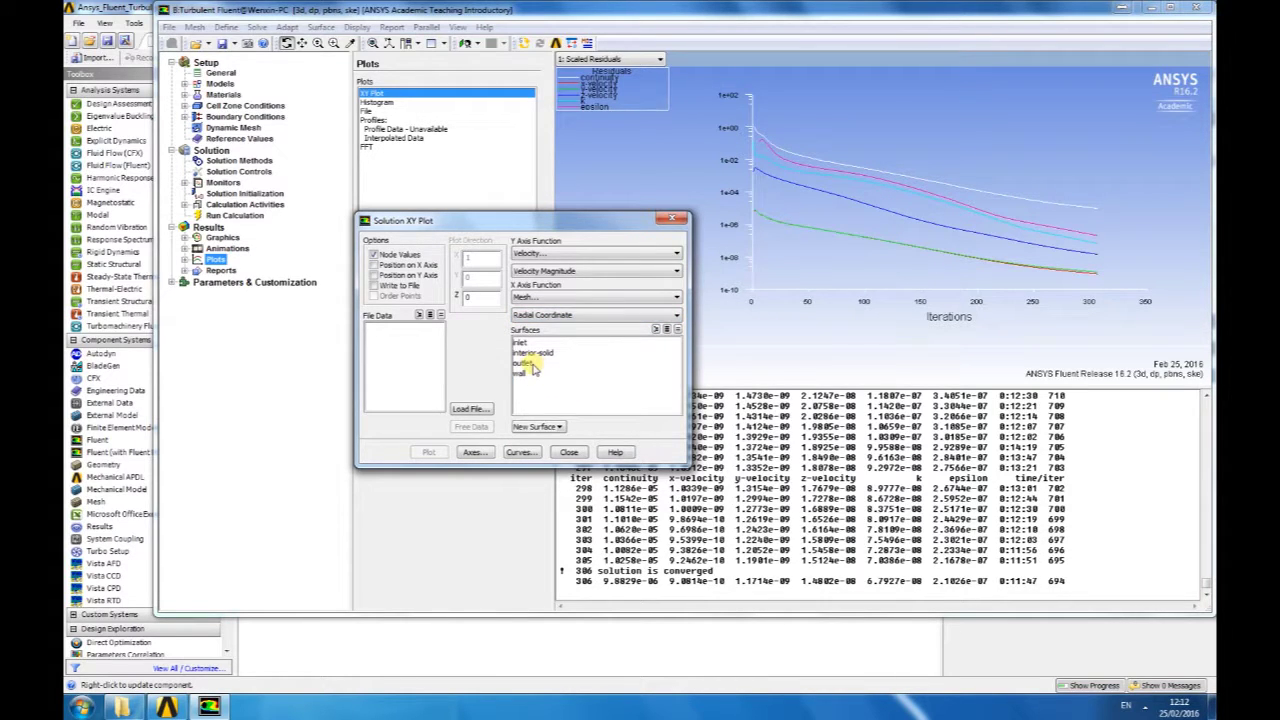
click(533, 364)
click(430, 452)
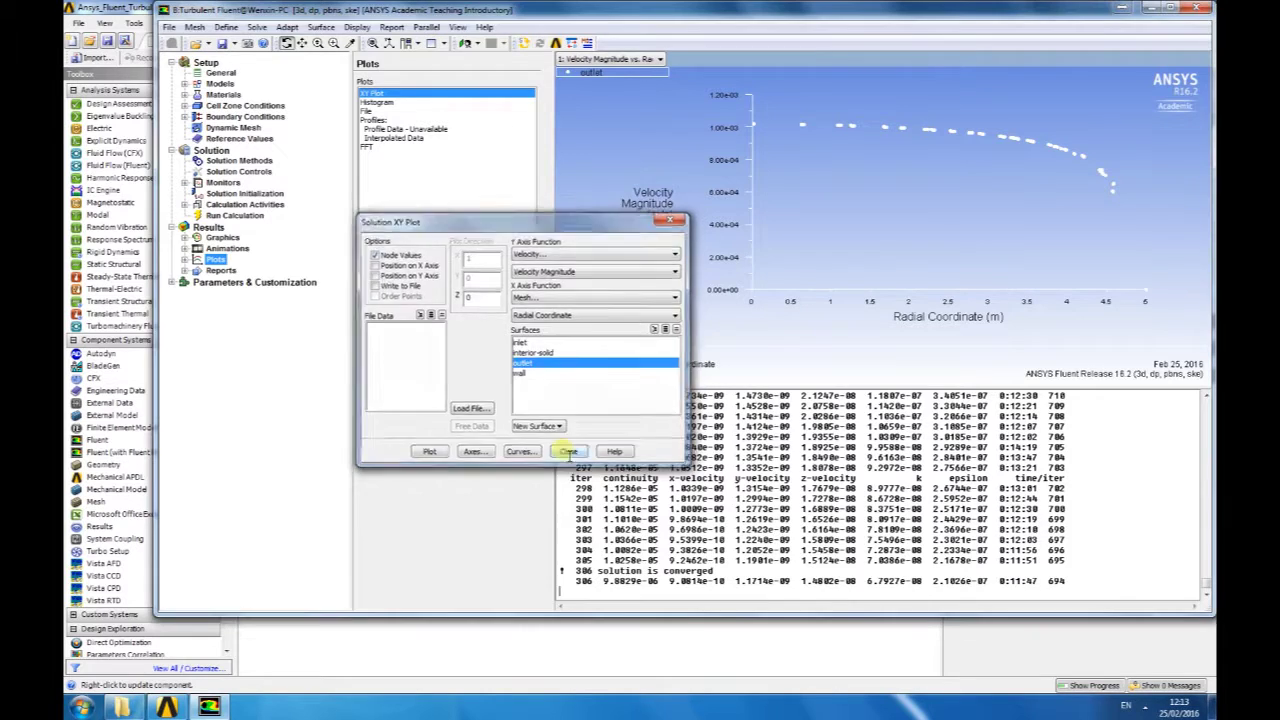
click(568, 452)
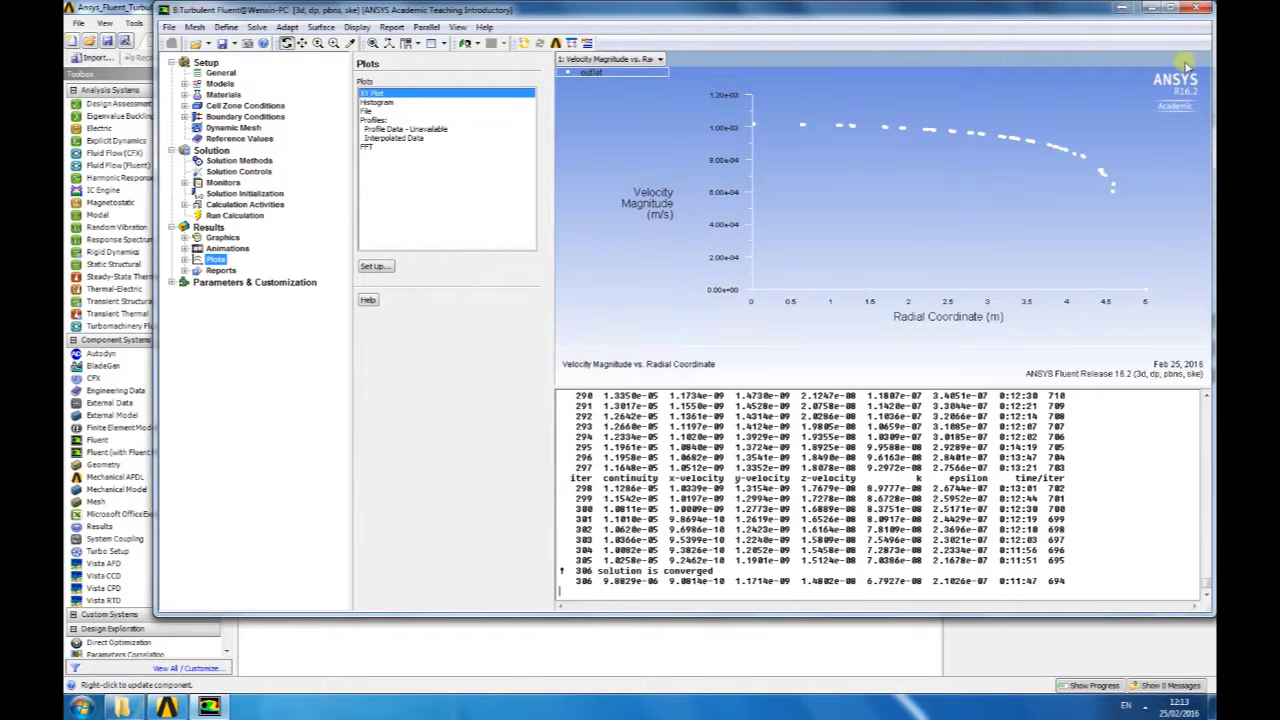
- Close Fluent and open the Results of the Turbulent system from Workbench in CFD-Post
click(1203, 11)
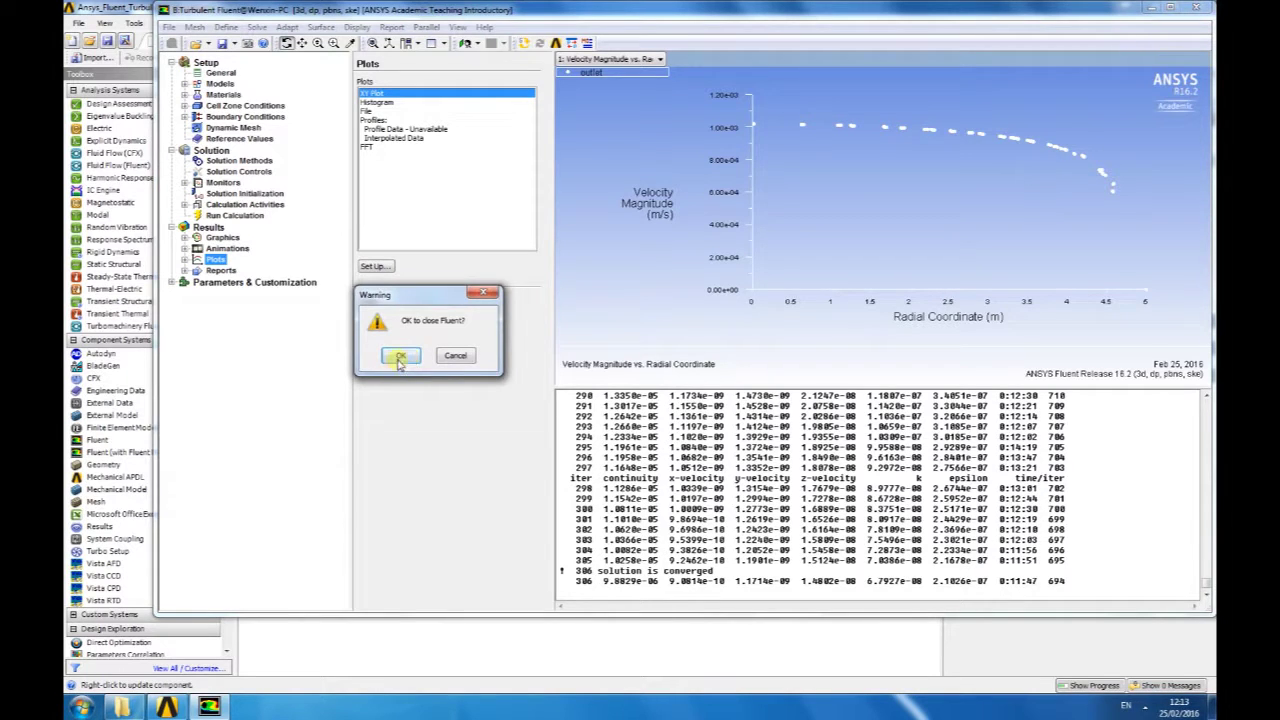
click(399, 358)
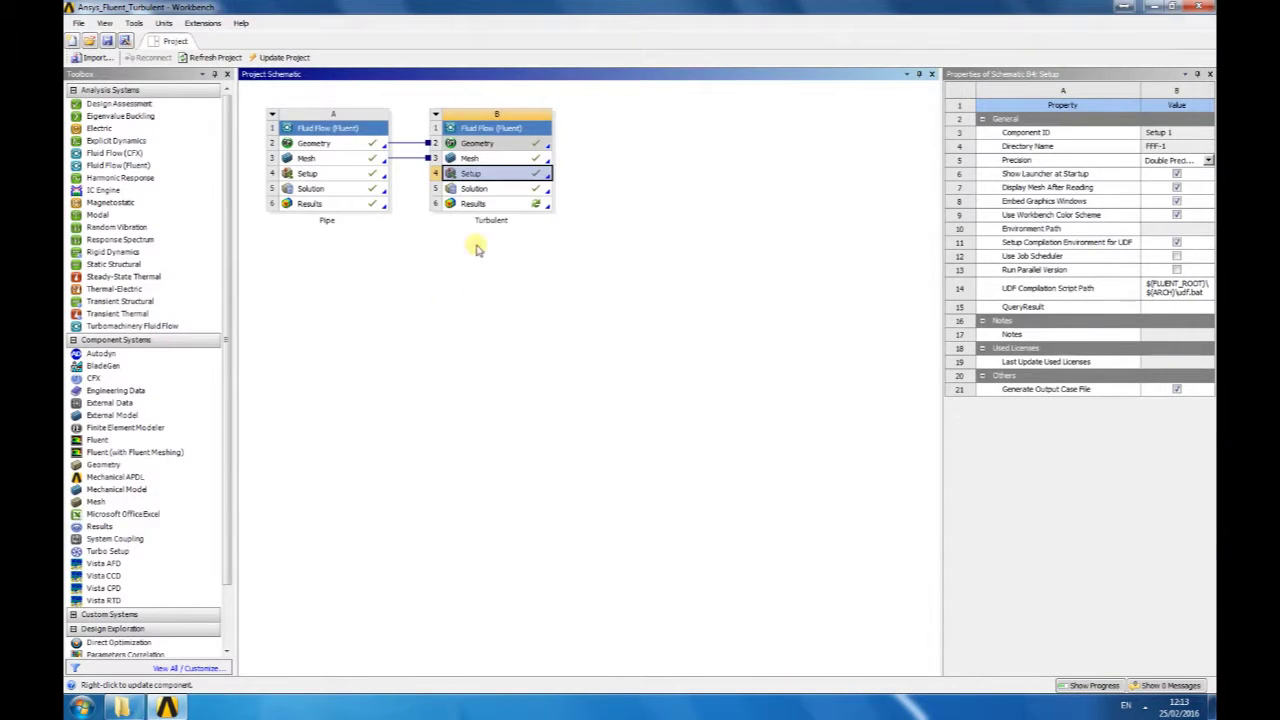
double_click(480, 205)
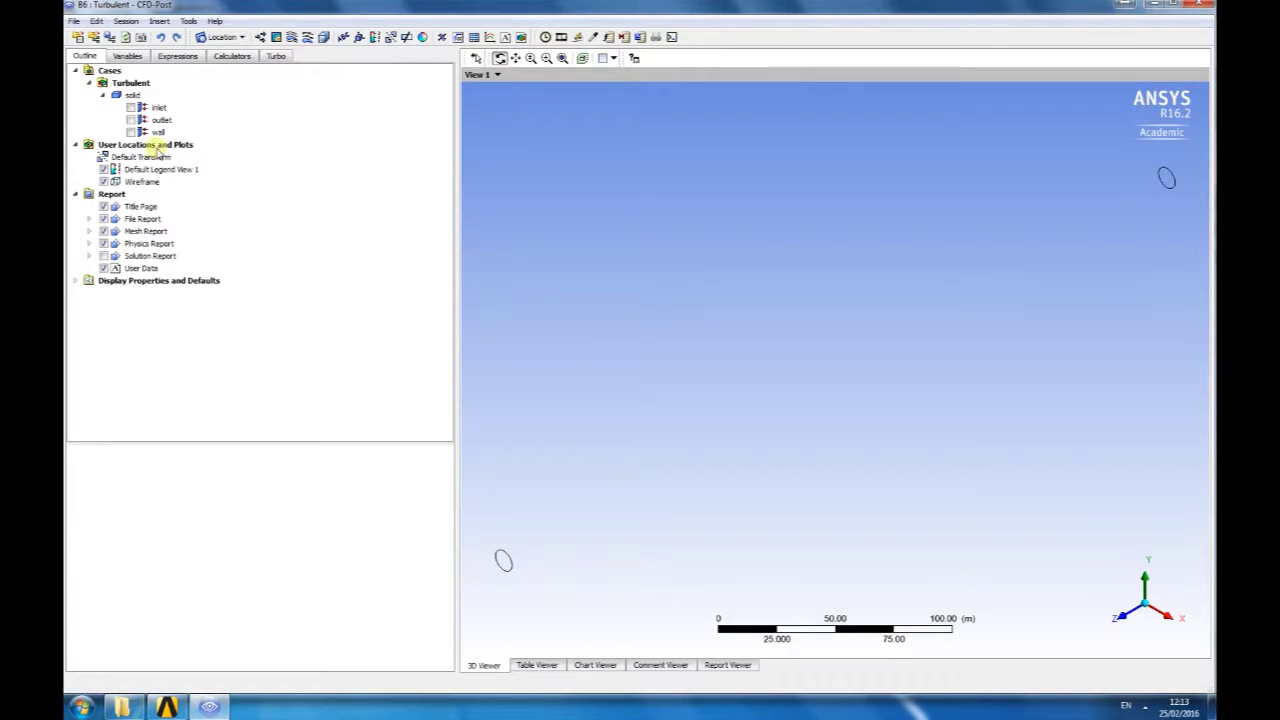
- Display the pipe wall coloured by the variable Pressure and inspect the distribution along the pipe
click(131, 132)
click(158, 132)
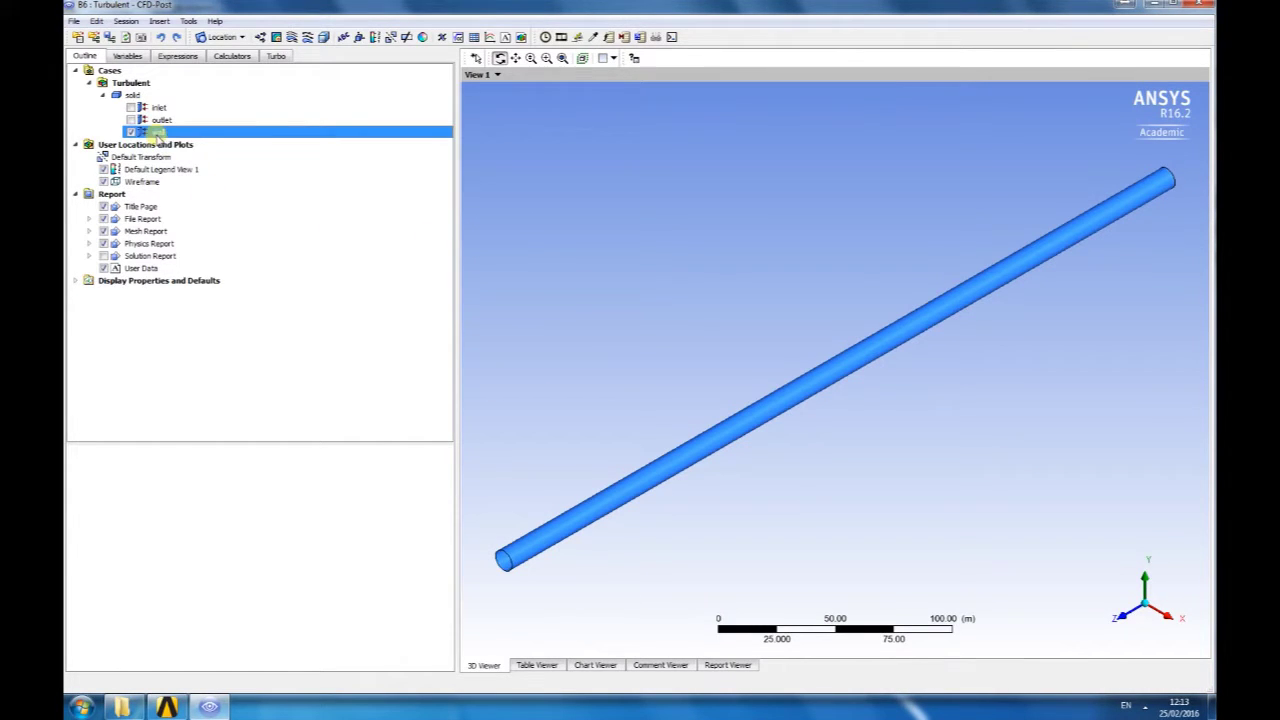
click(148, 488)
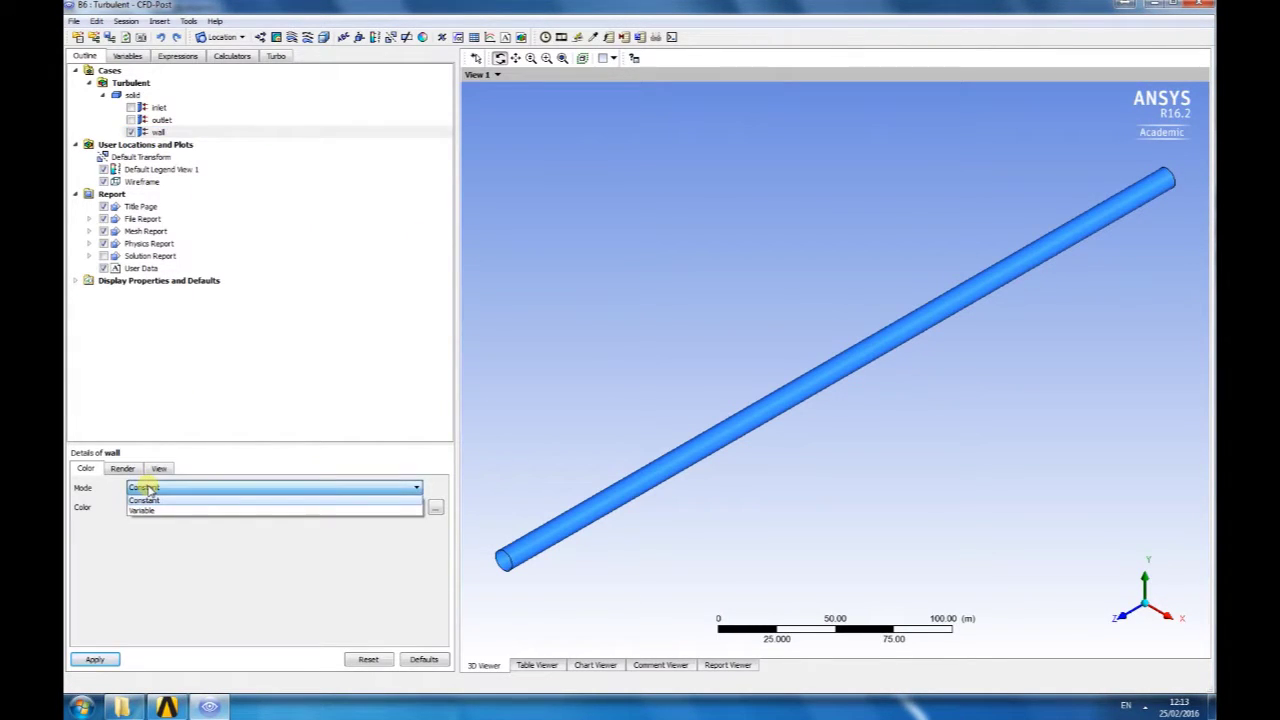
click(148, 511)
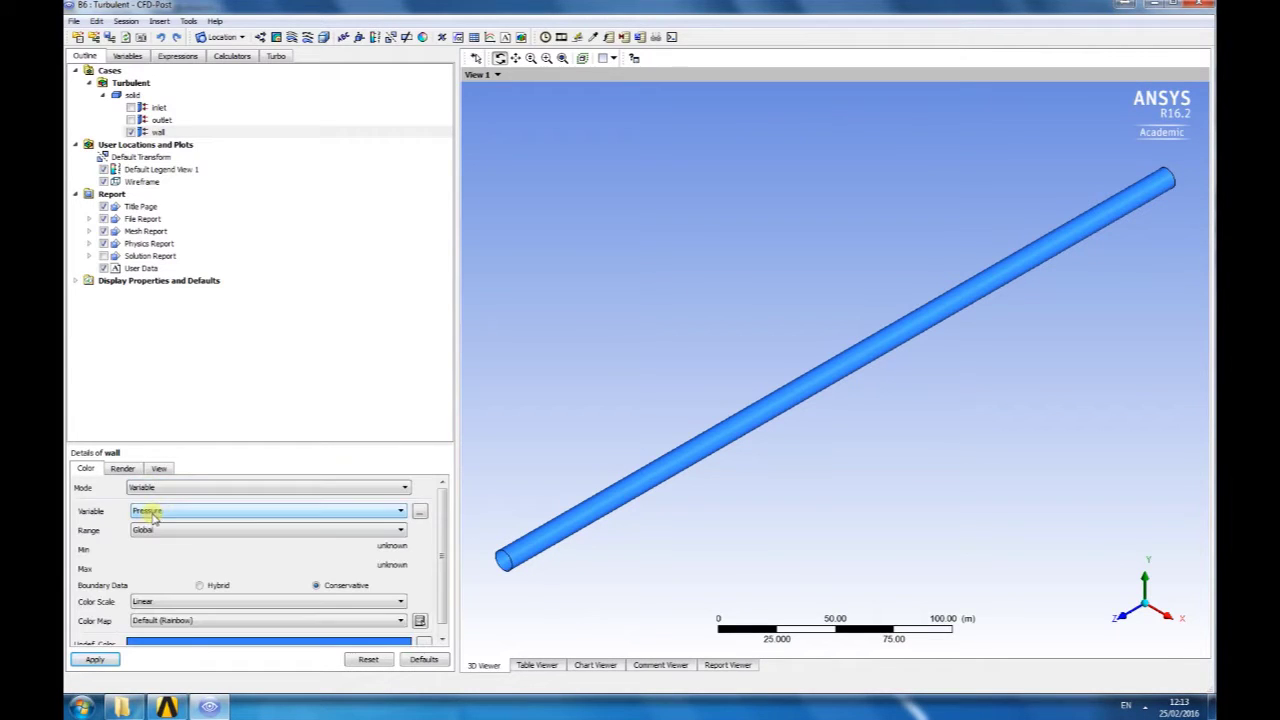
click(110, 660)
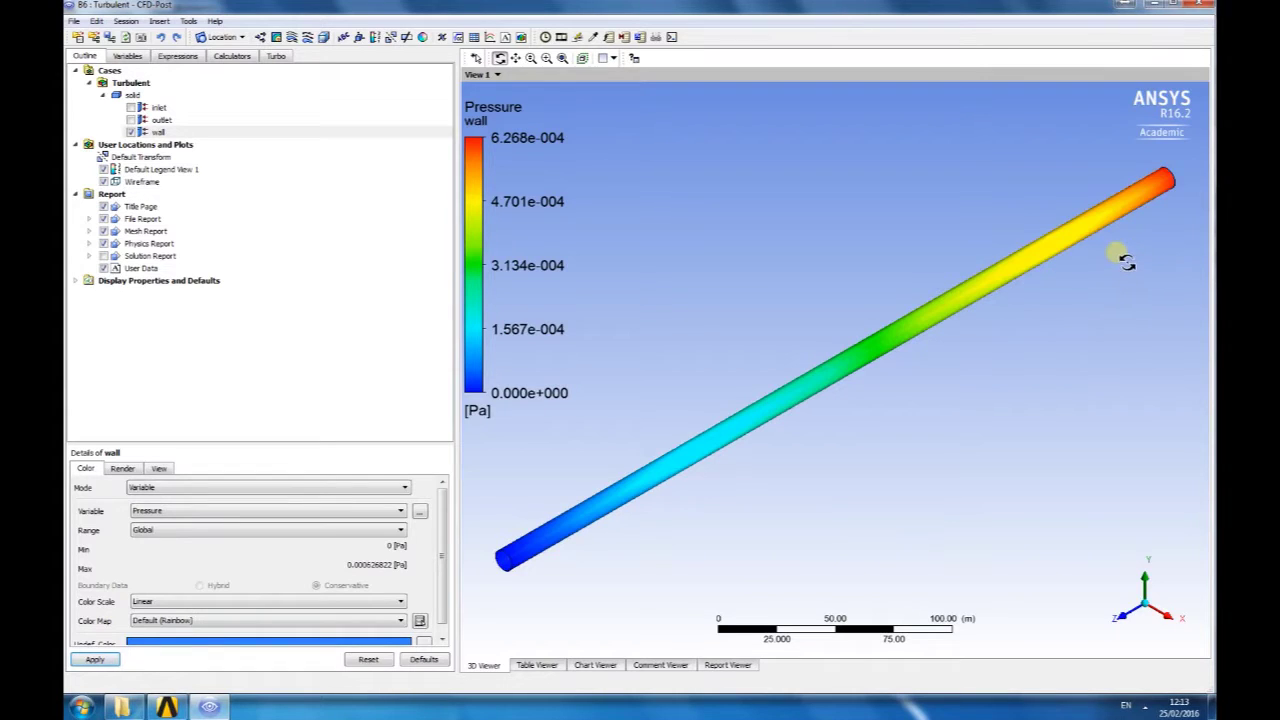
scroll(1120, 258, up, 5)
scroll(1113, 268, down, 2)
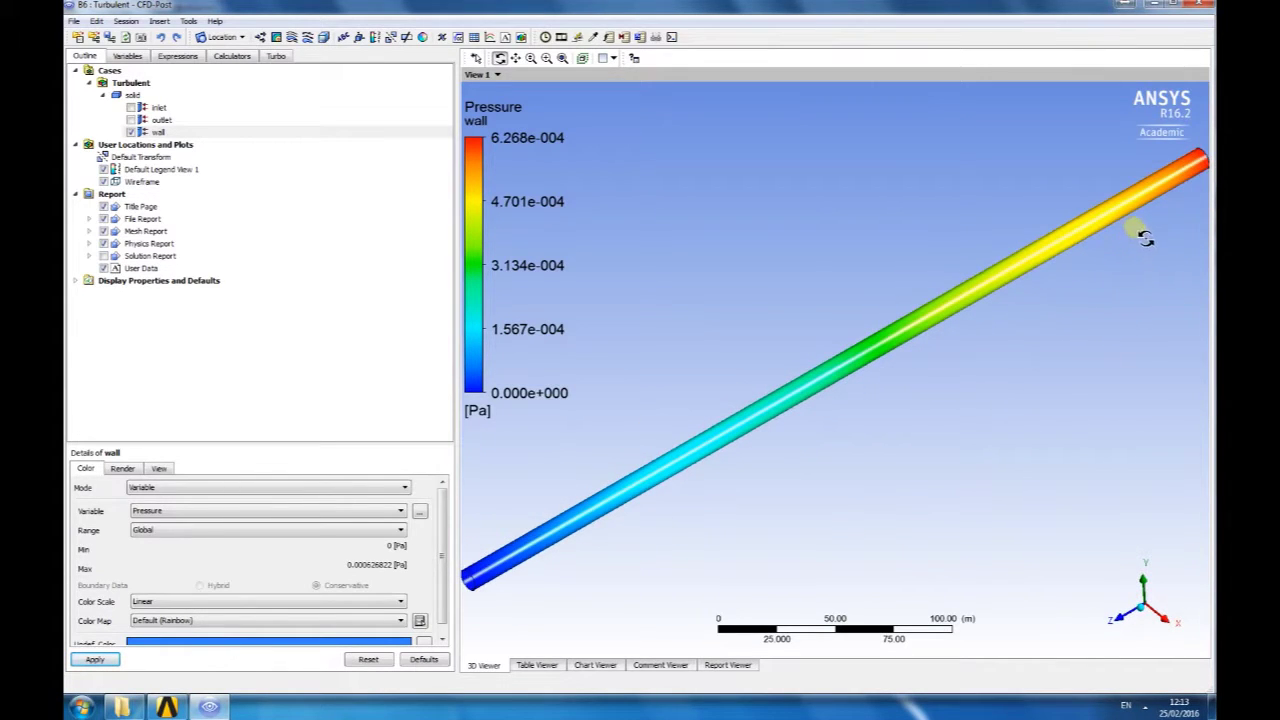
scroll(1146, 237, down, 2)
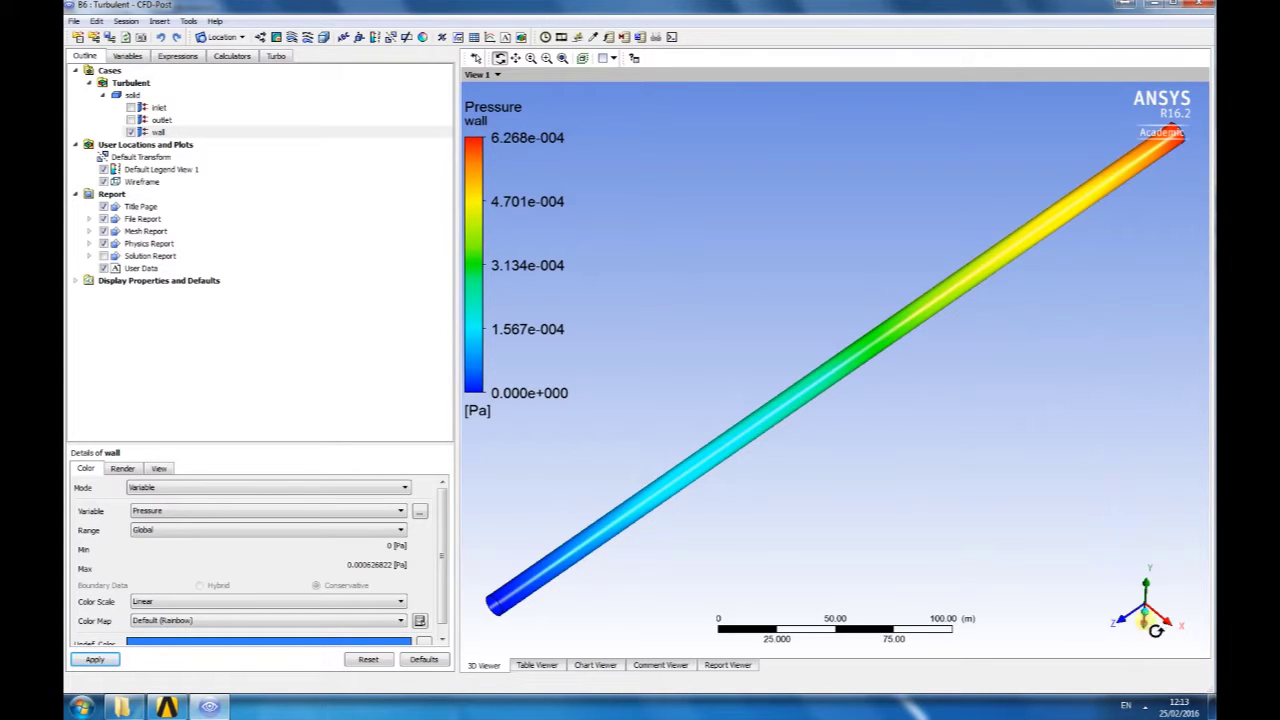
drag(1155, 622, 1140, 612)
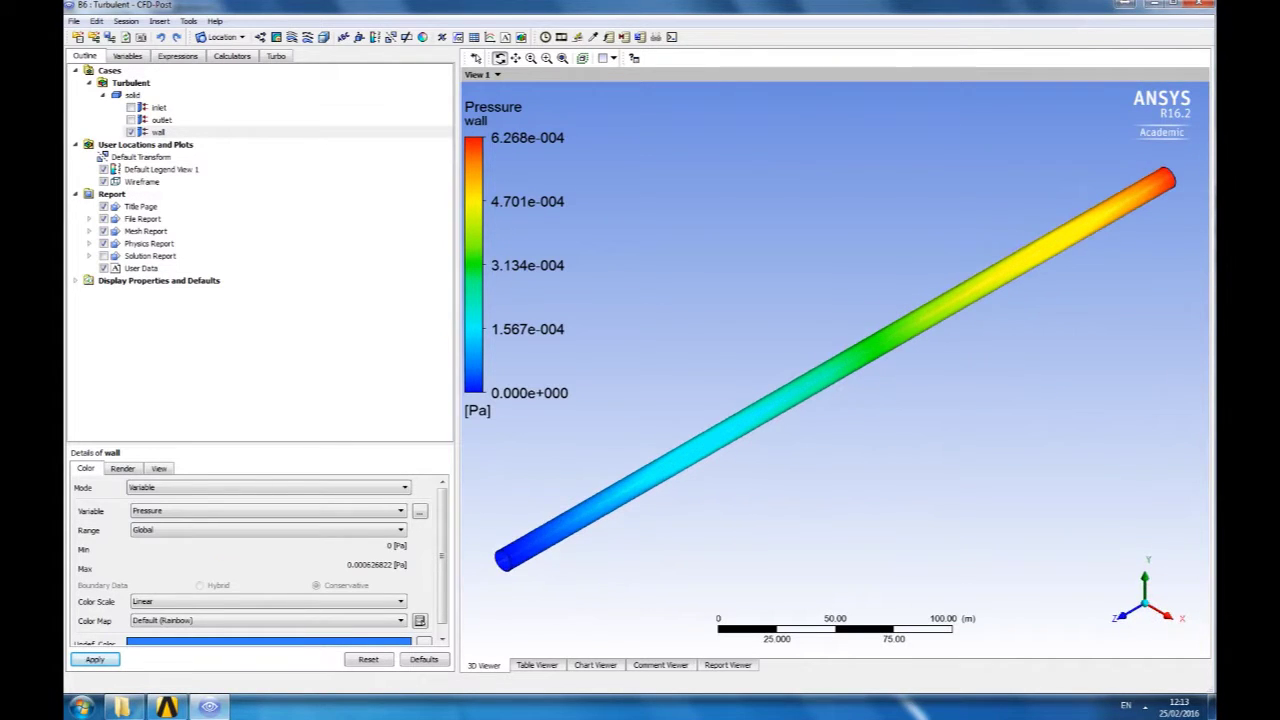
- Hide the pipe wall and insert a plane defined by the ZX Plane method
click(130, 132)
click(222, 37)
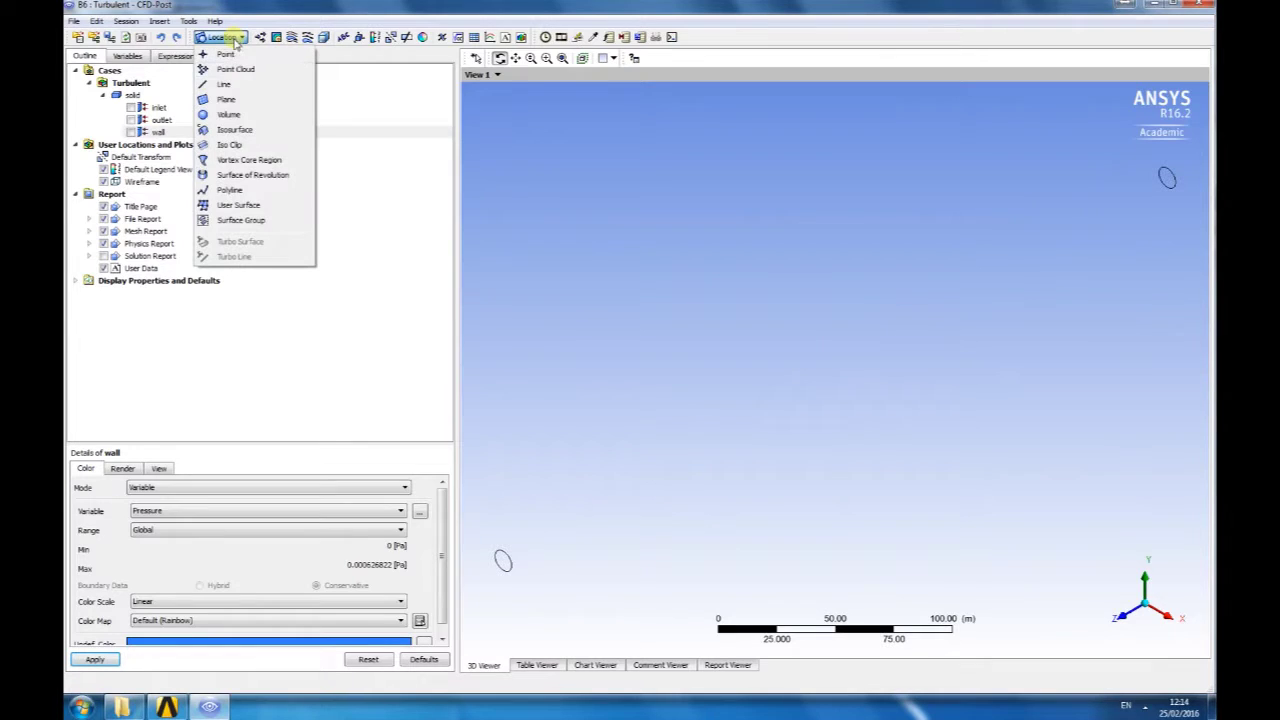
click(238, 100)
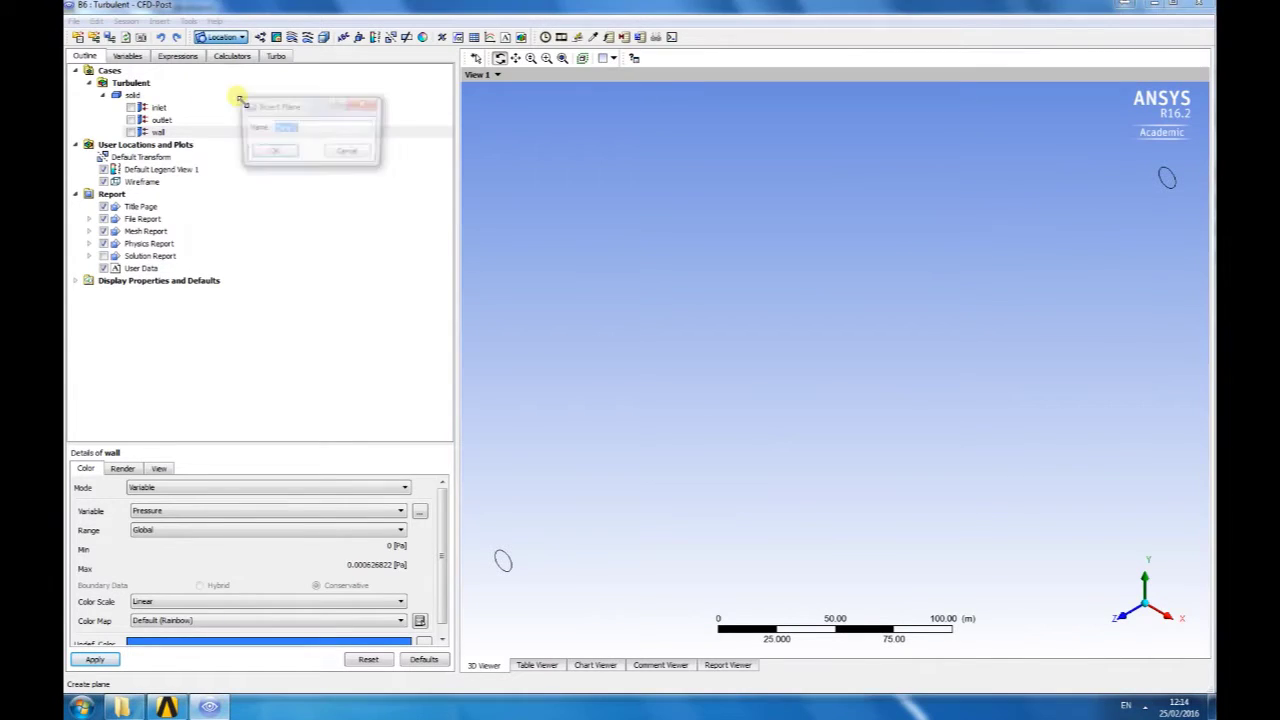
click(272, 155)
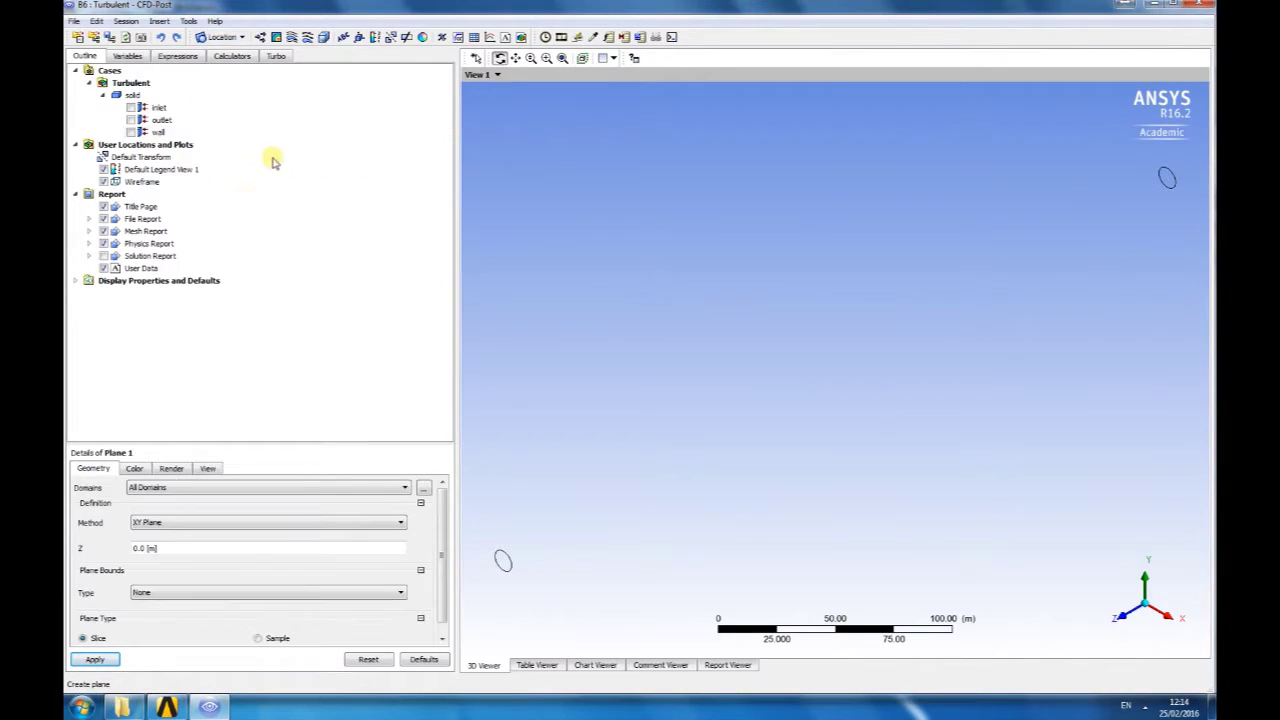
click(172, 524)
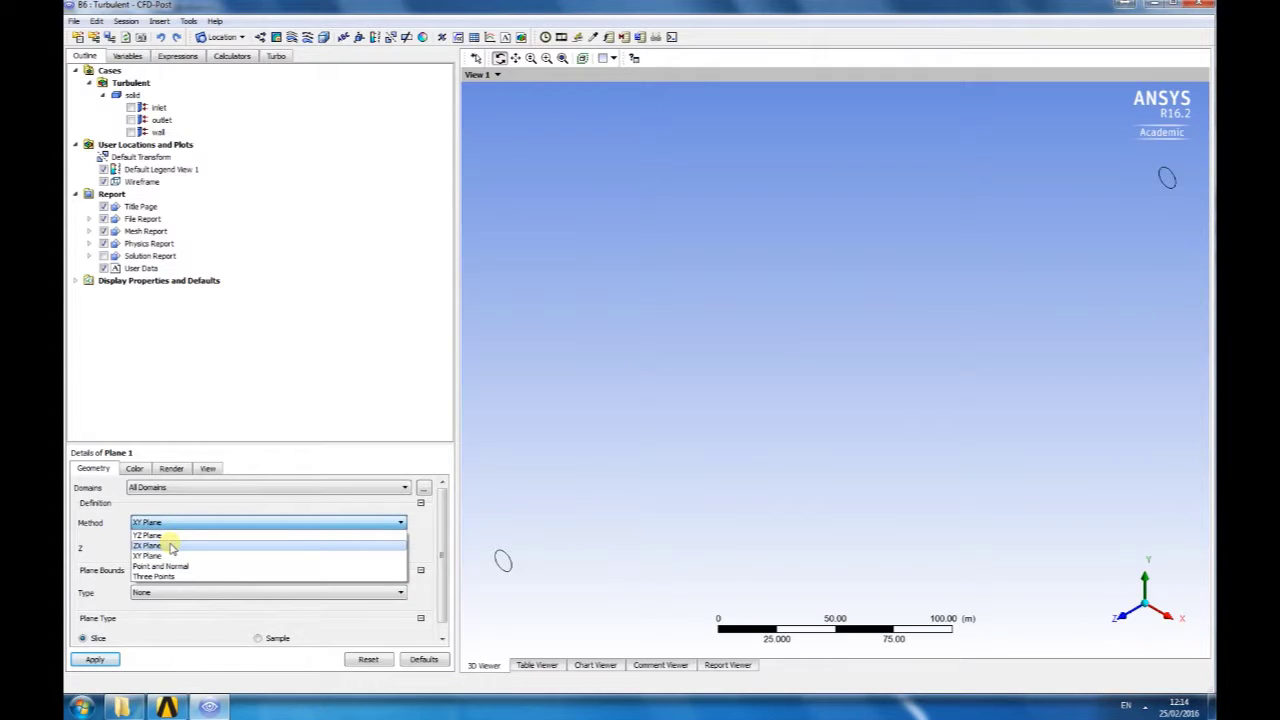
click(172, 546)
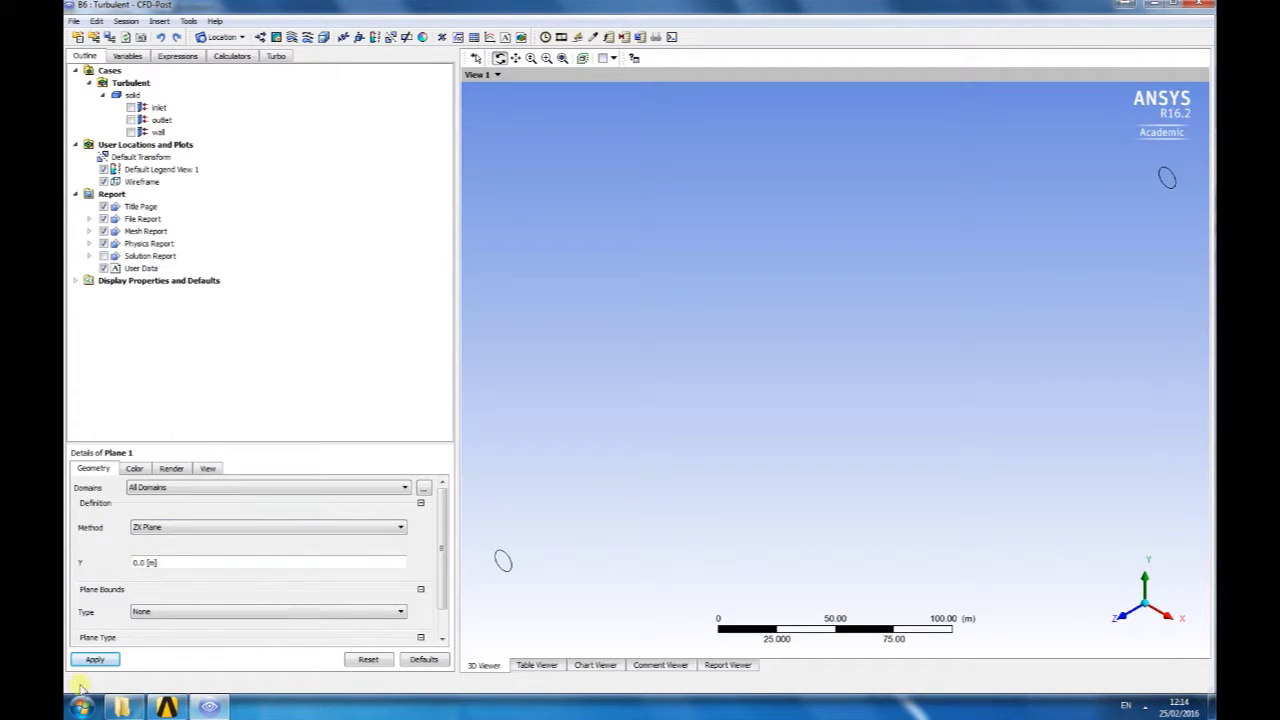
- Colour the ZX plane by the variable Velocity and display it along the pipe
click(134, 468)
click(155, 487)
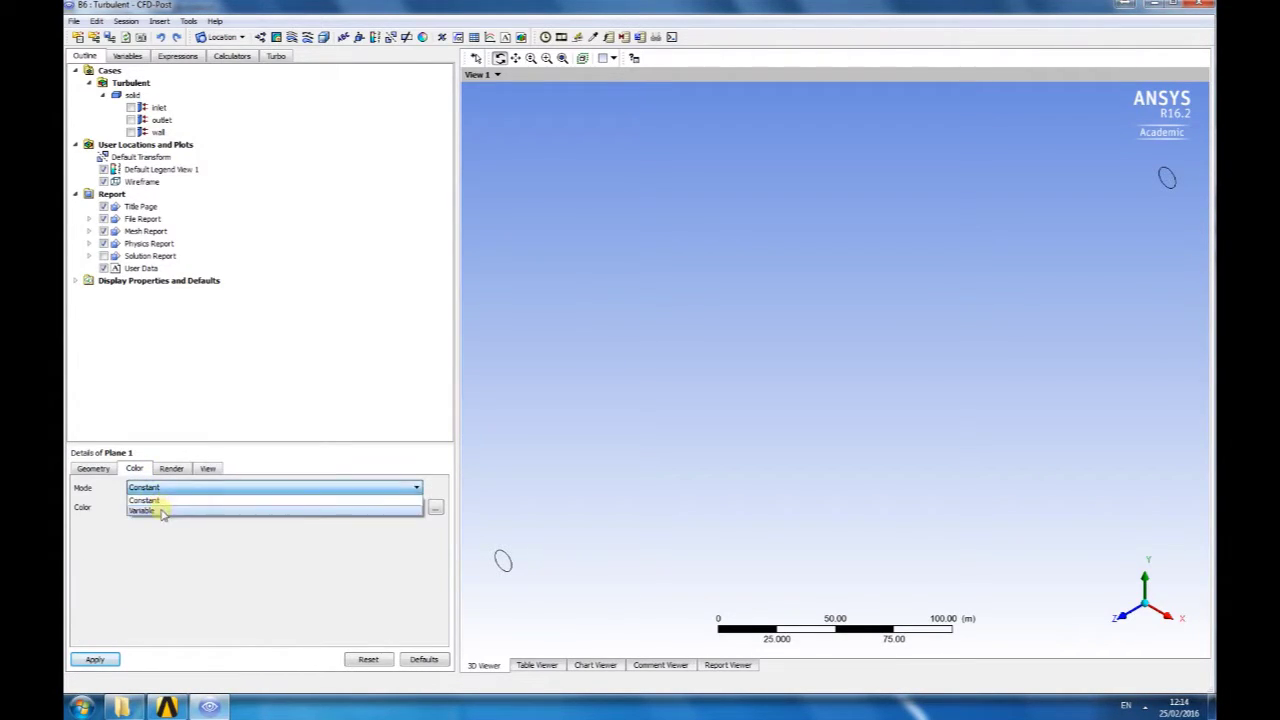
click(162, 512)
click(163, 512)
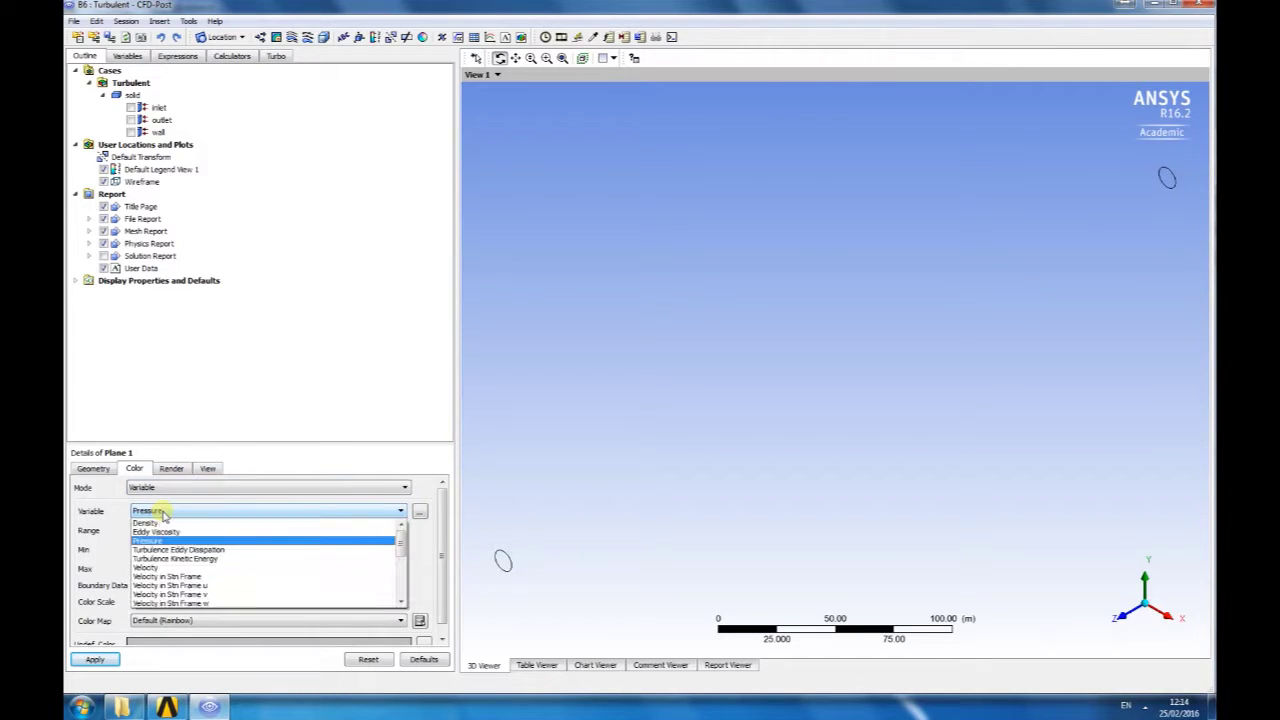
click(167, 567)
click(100, 662)
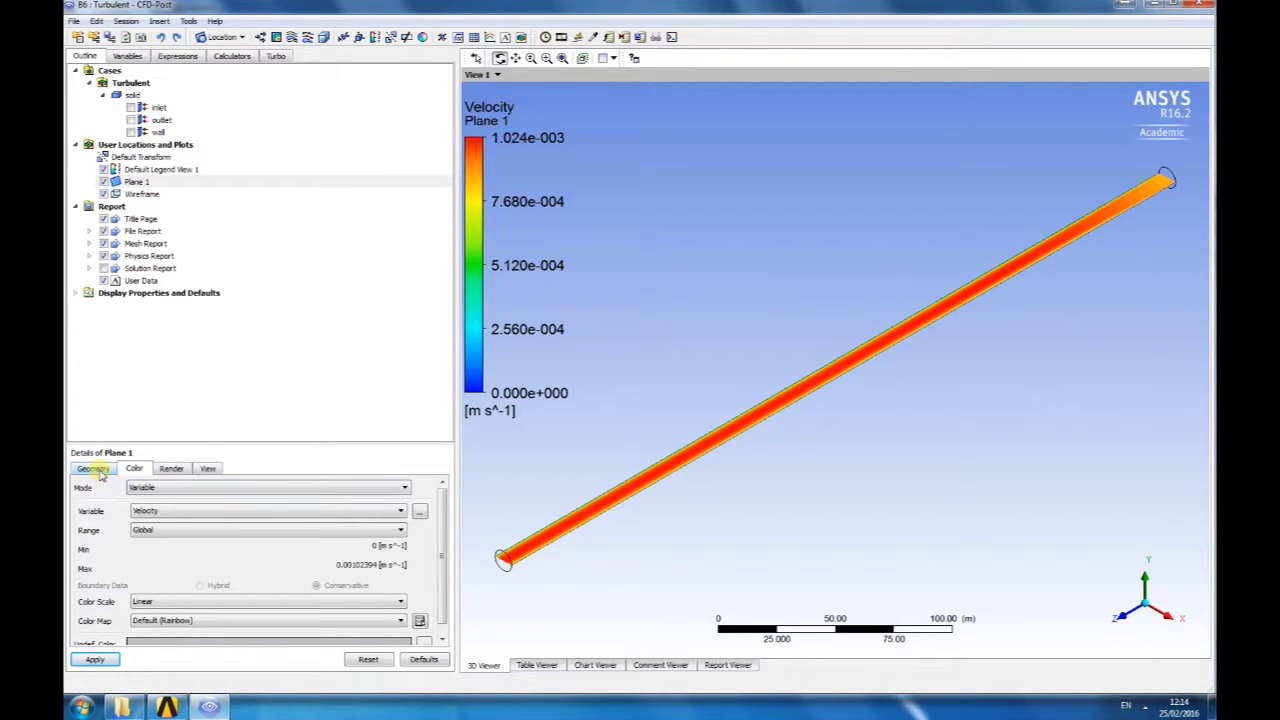
- Change the ZX plane's colour variable to Pressure and update the display
click(179, 516)
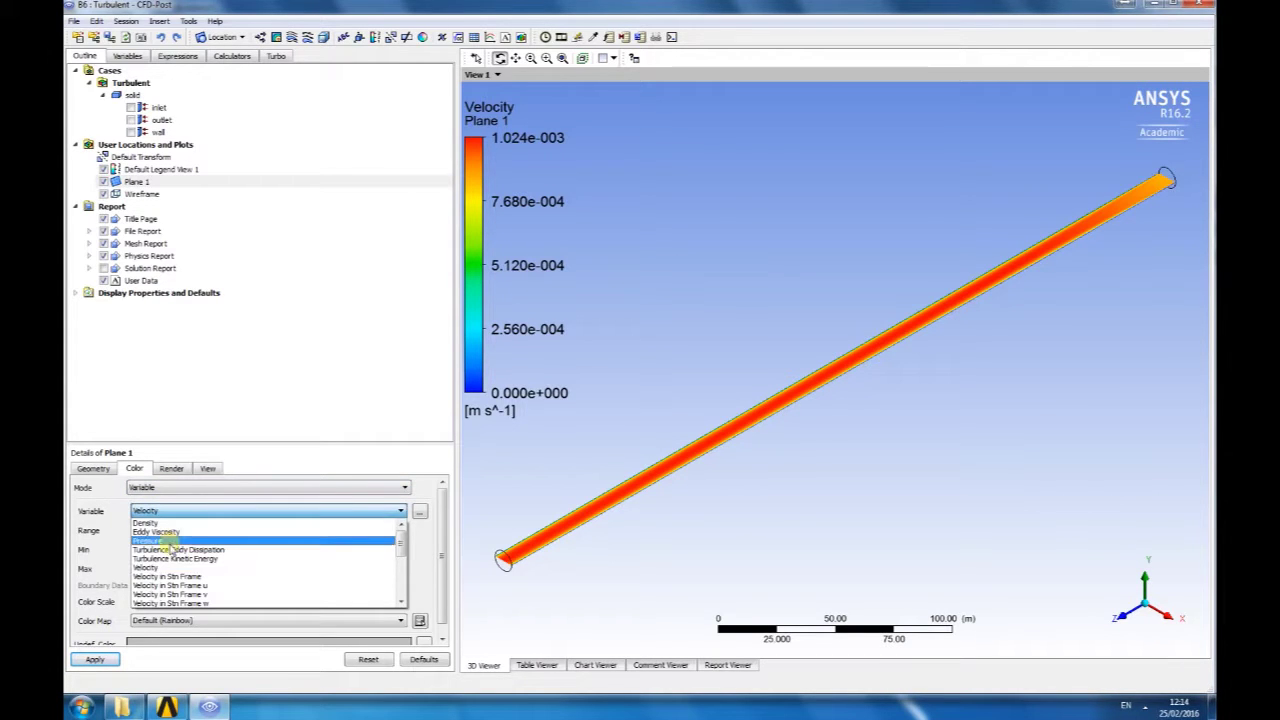
click(150, 540)
click(97, 660)
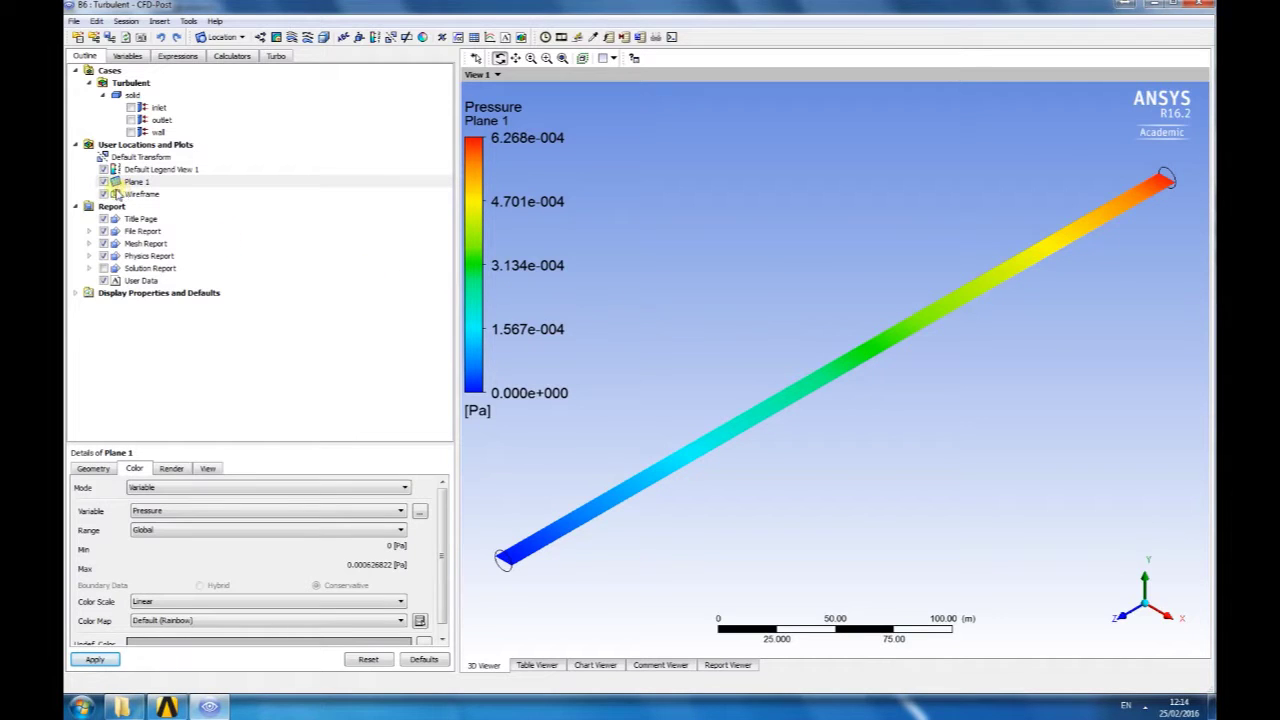
- Hide the plane and insert a 3D streamline starting from the inlet
click(103, 182)
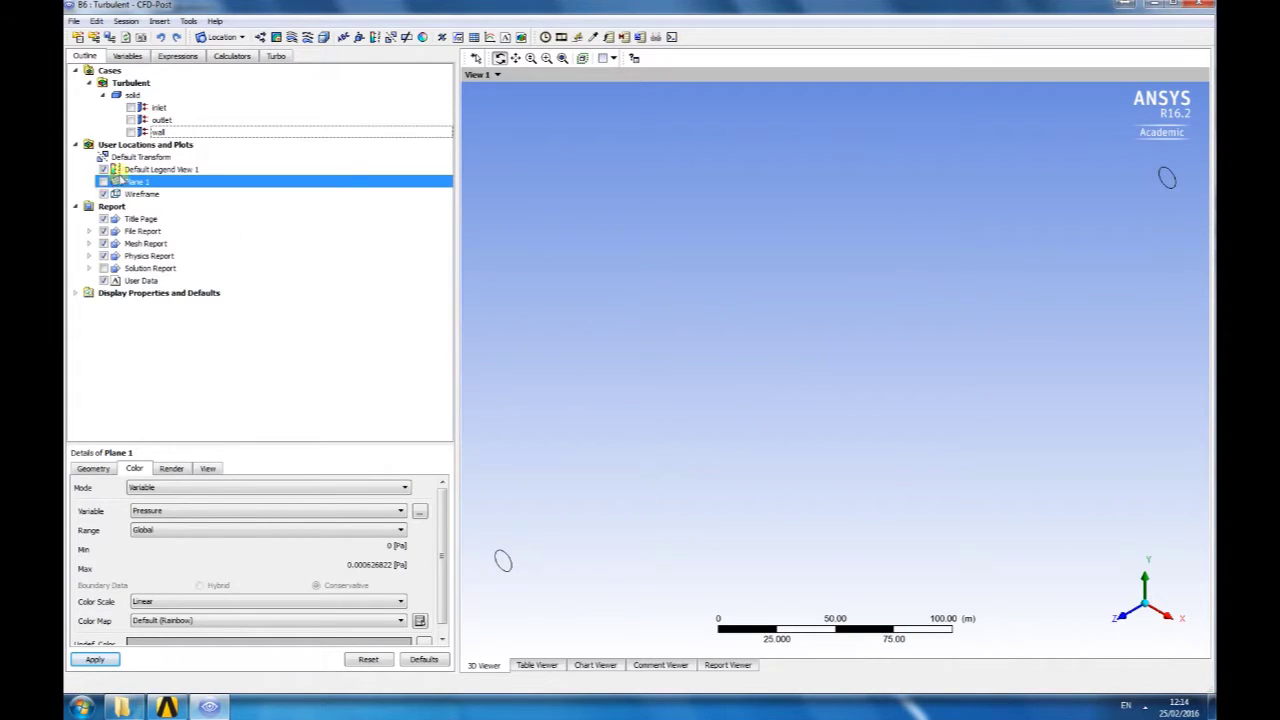
click(292, 40)
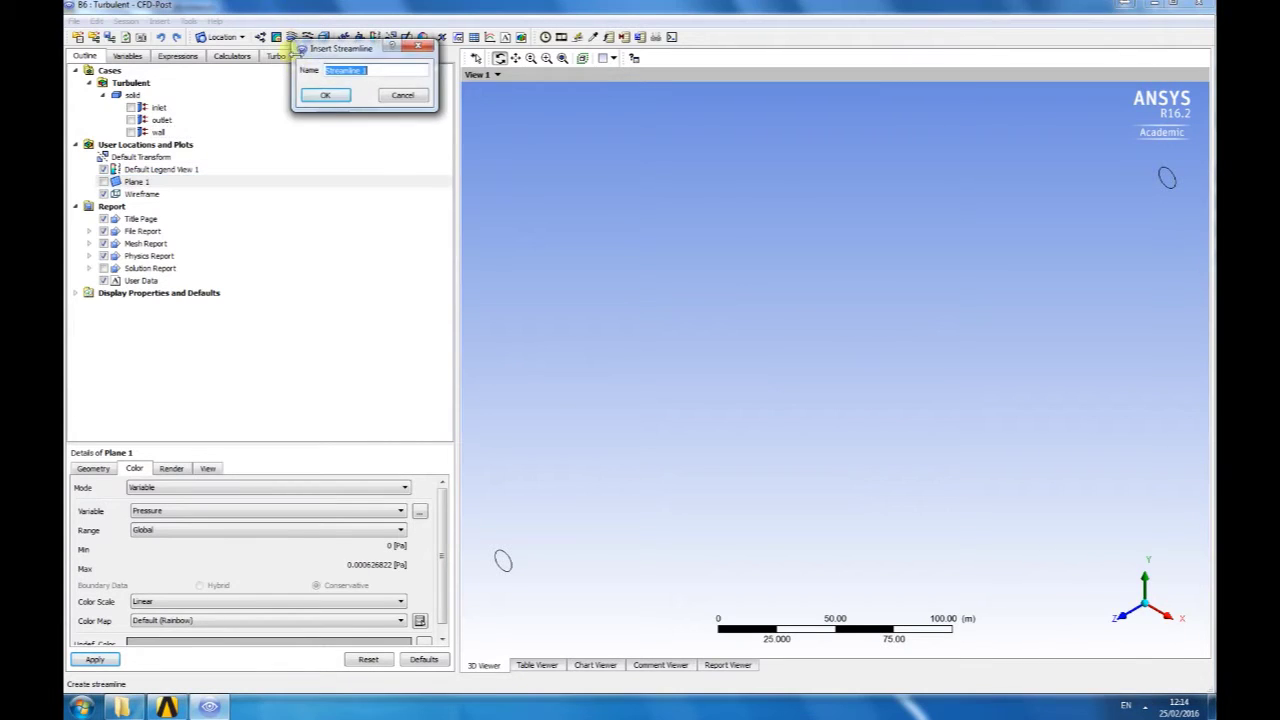
click(325, 95)
click(155, 537)
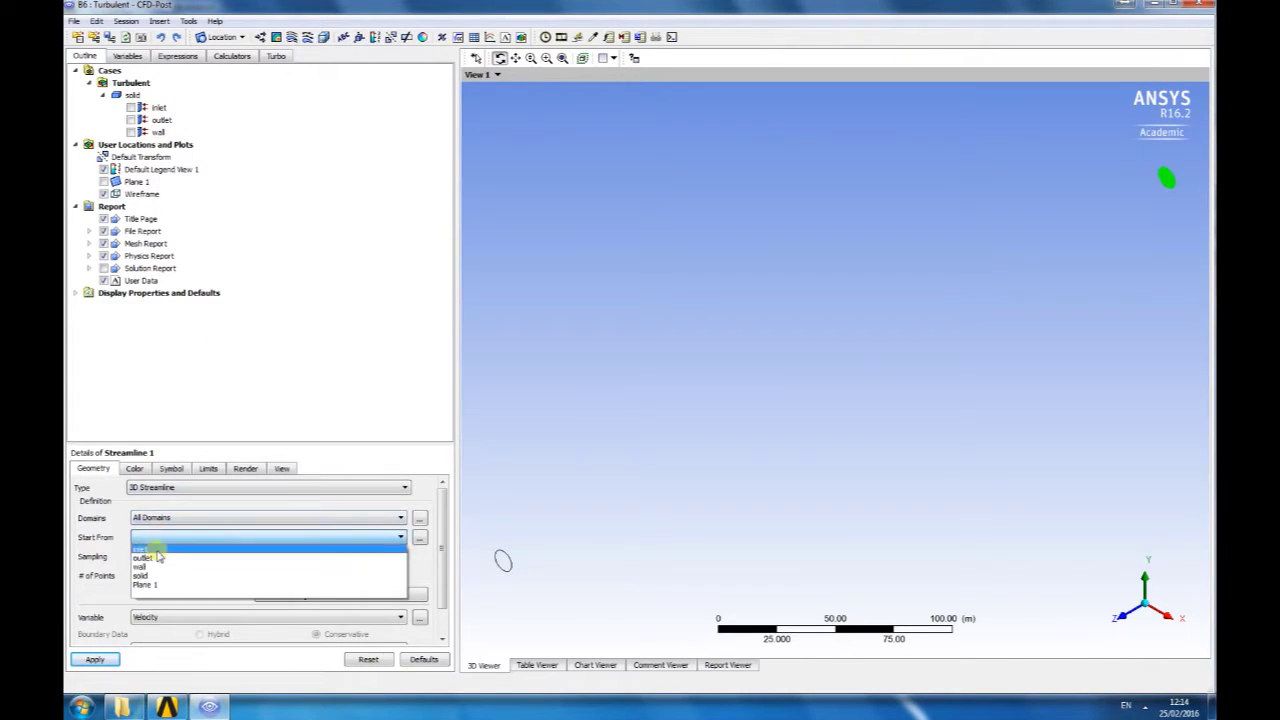
click(163, 545)
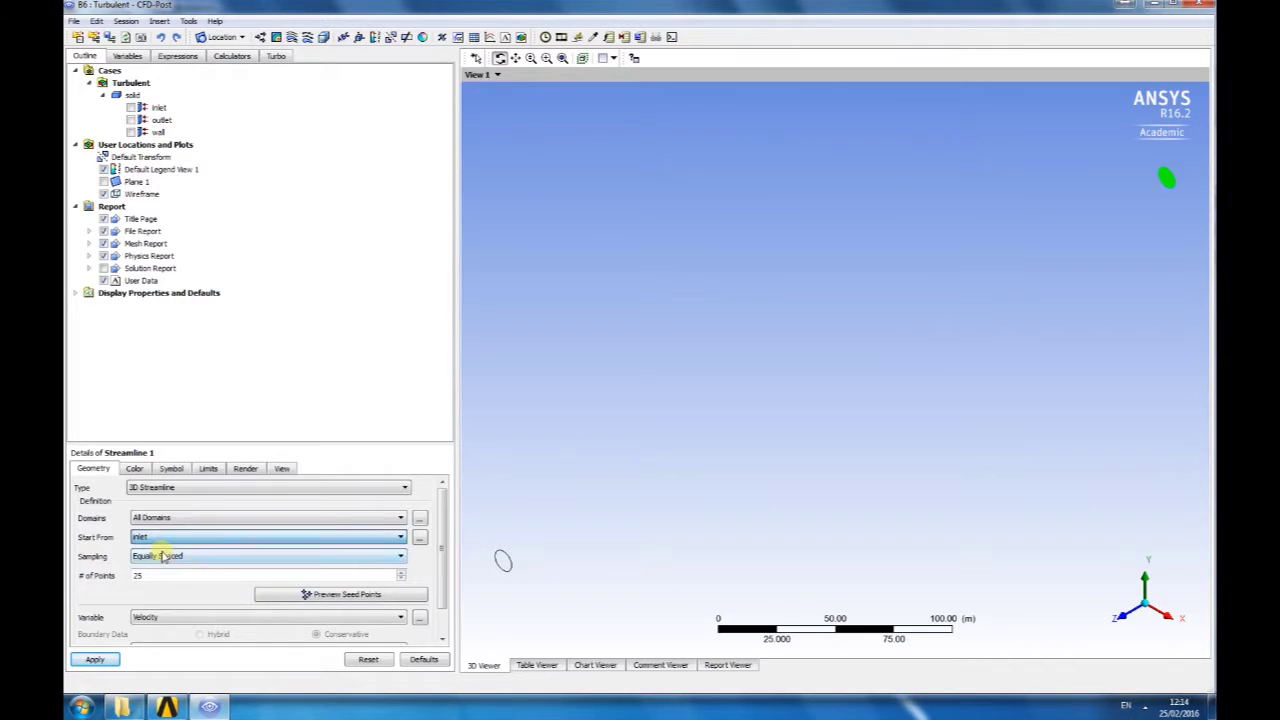
- Set the streamline's colour mode to Variable with Velocity and generate the streamlines
click(134, 468)
click(170, 488)
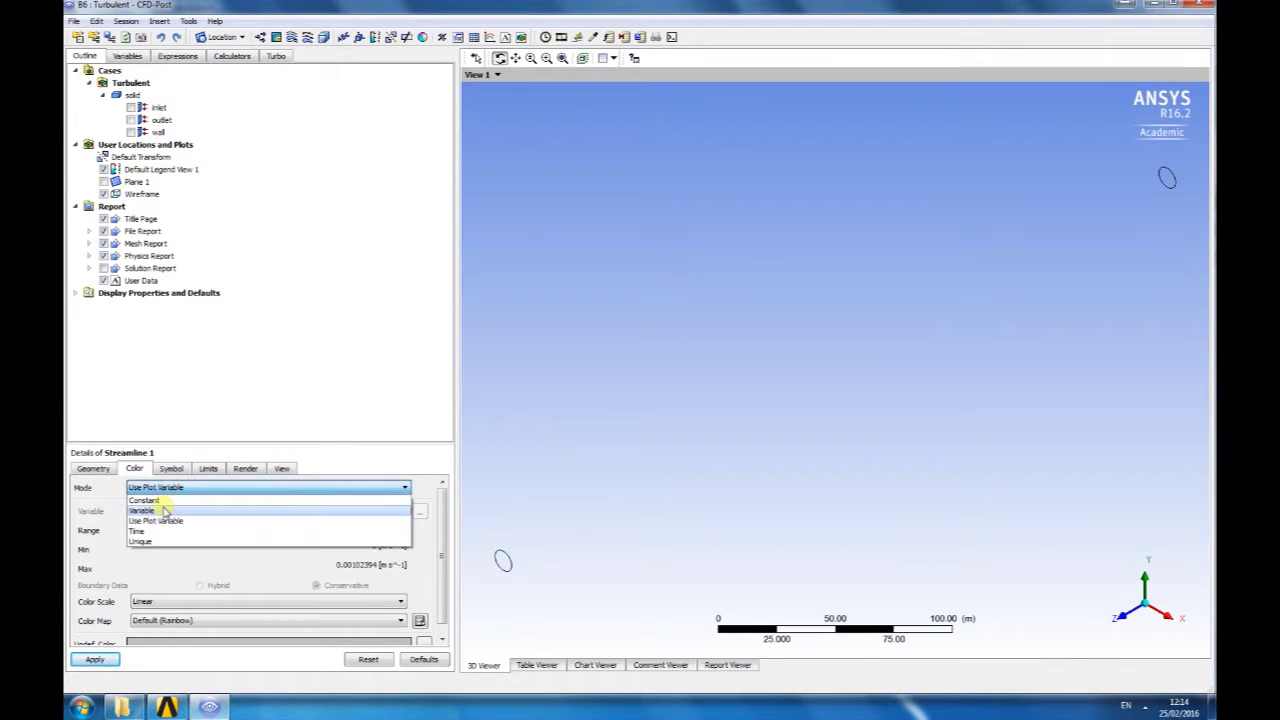
click(166, 509)
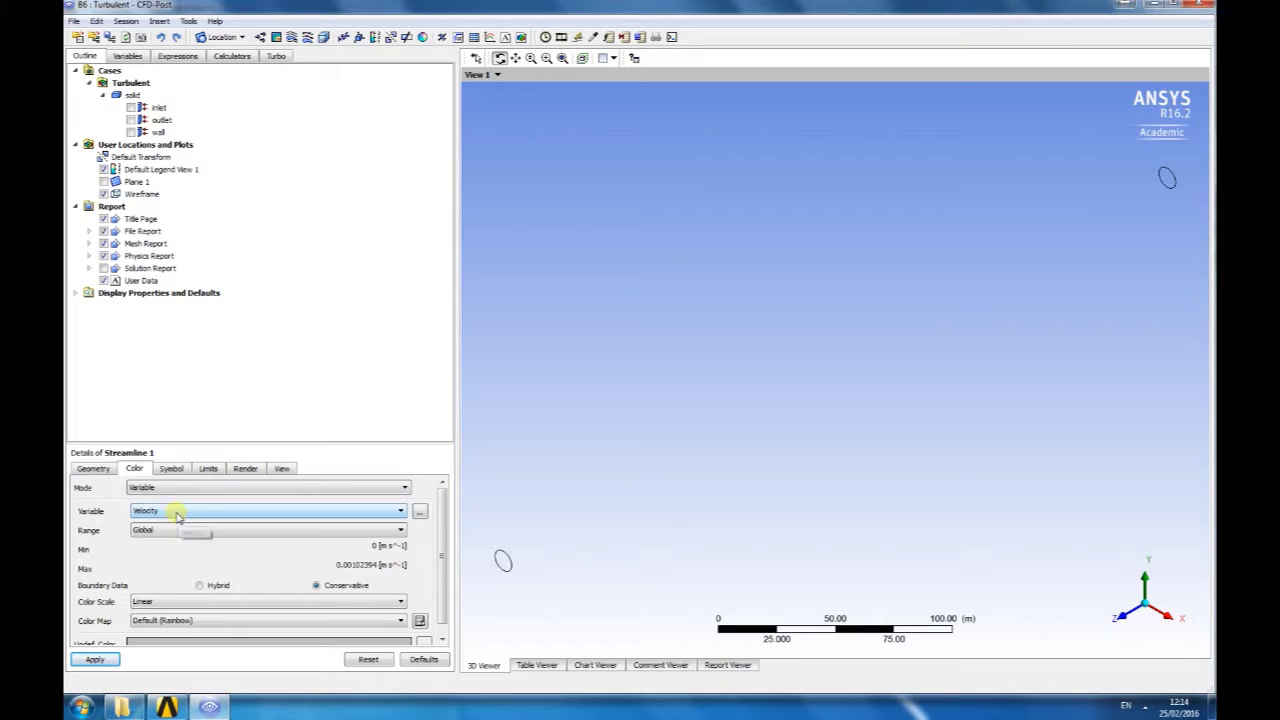
click(95, 659)
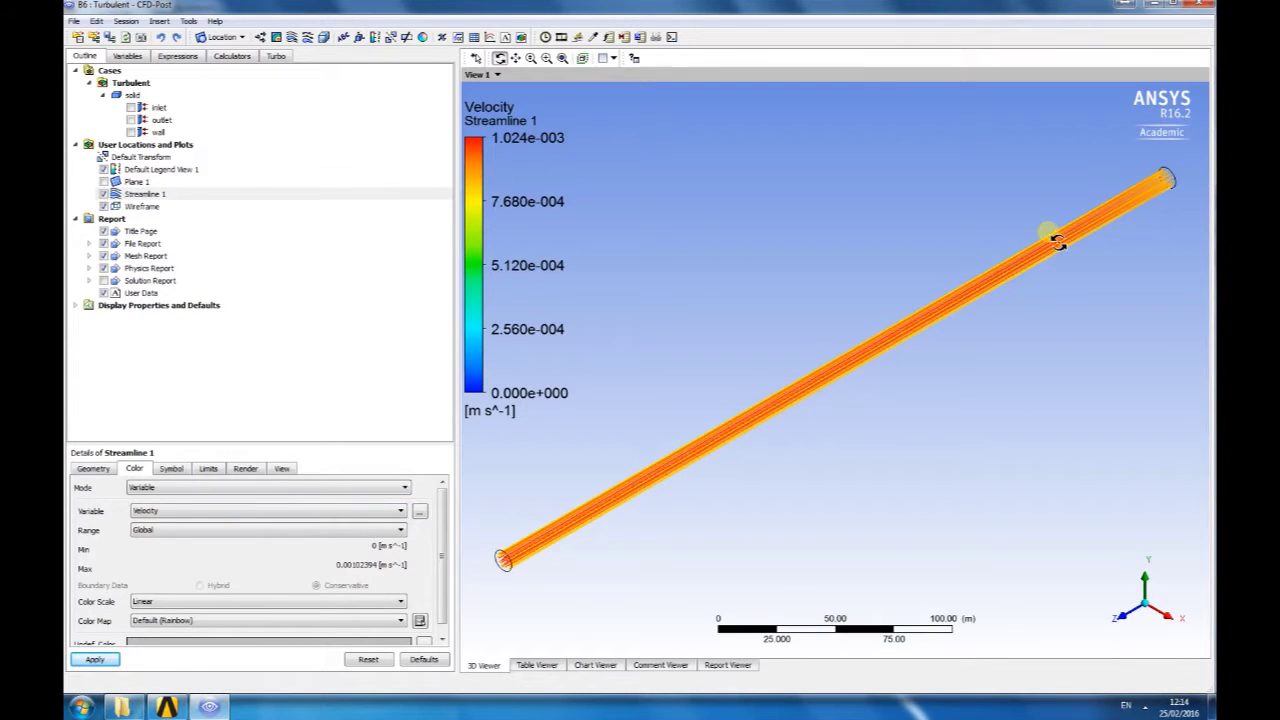
- Play a quick animation of Streamline 1 at a slower speed, stop it, and close the animation setup
click(562, 37)
click(112, 193)
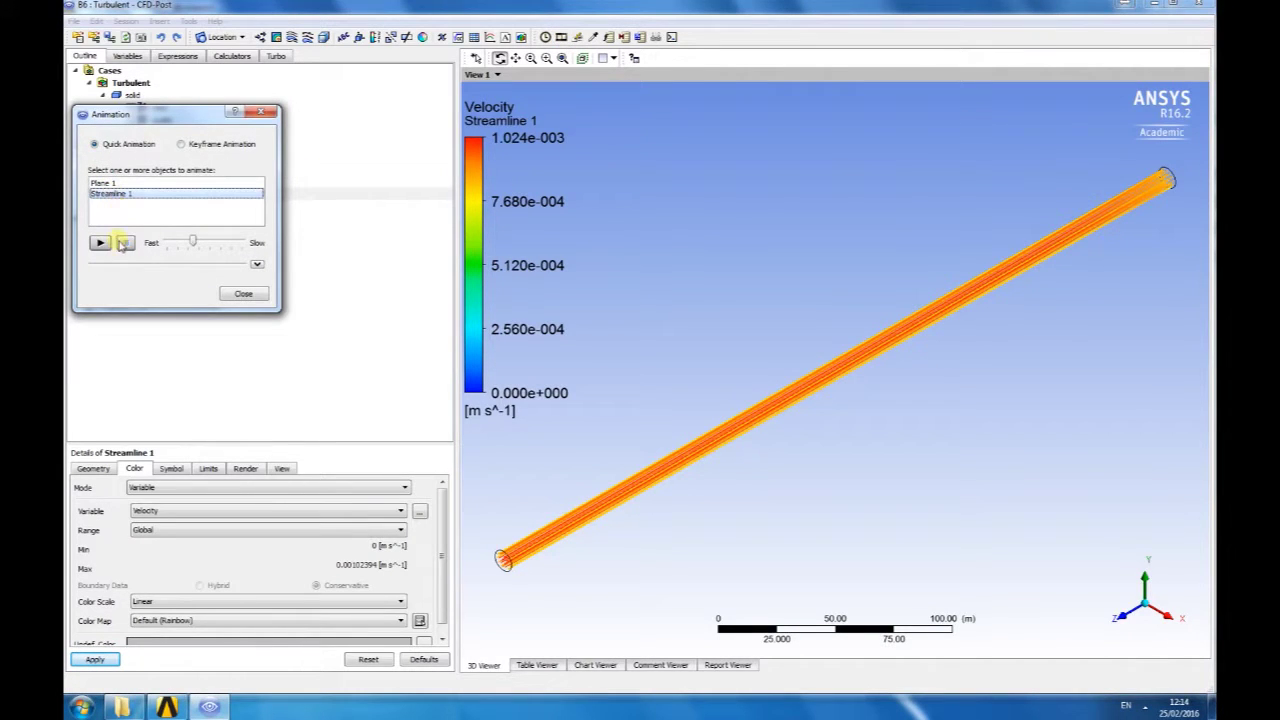
drag(193, 243, 222, 245)
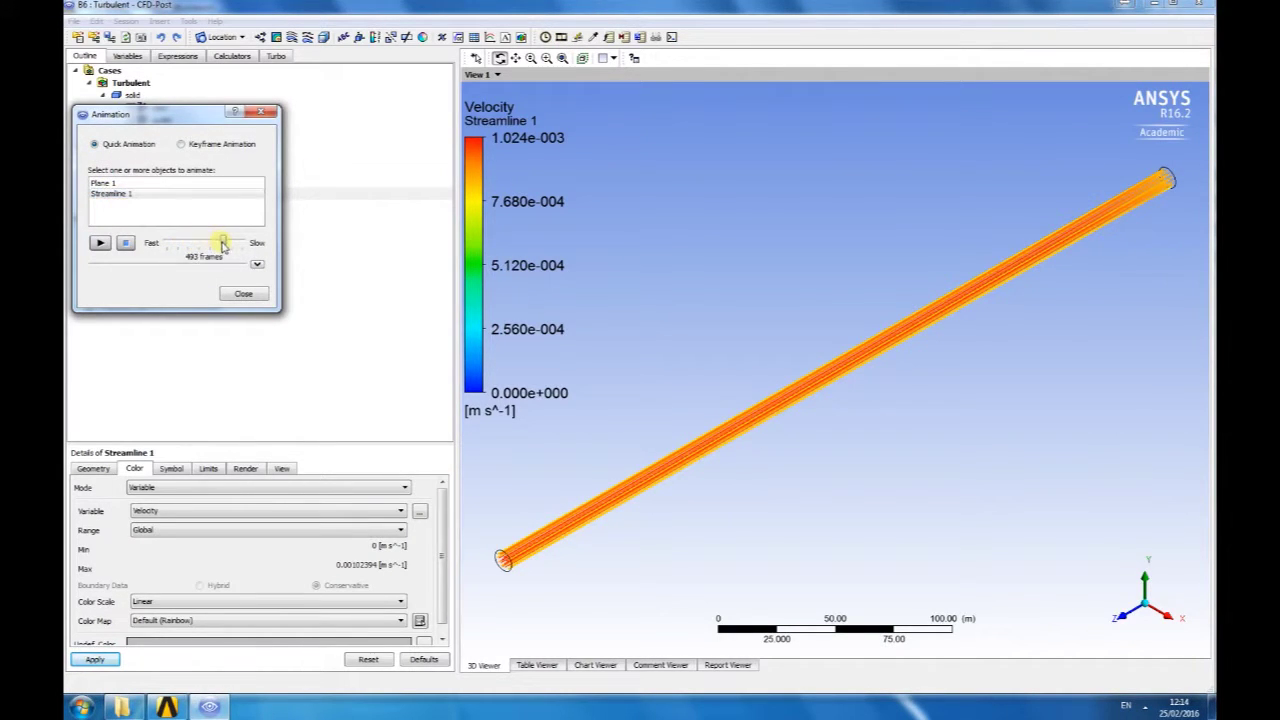
click(103, 243)
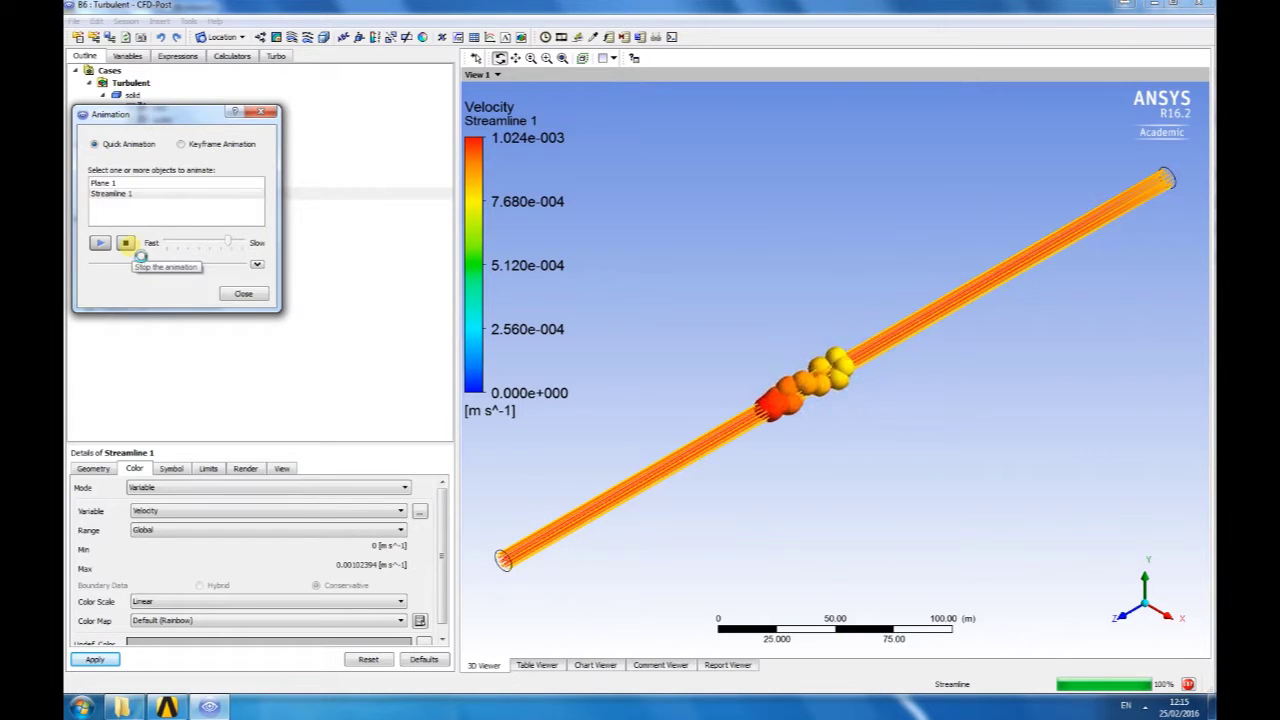
click(125, 243)
click(244, 293)
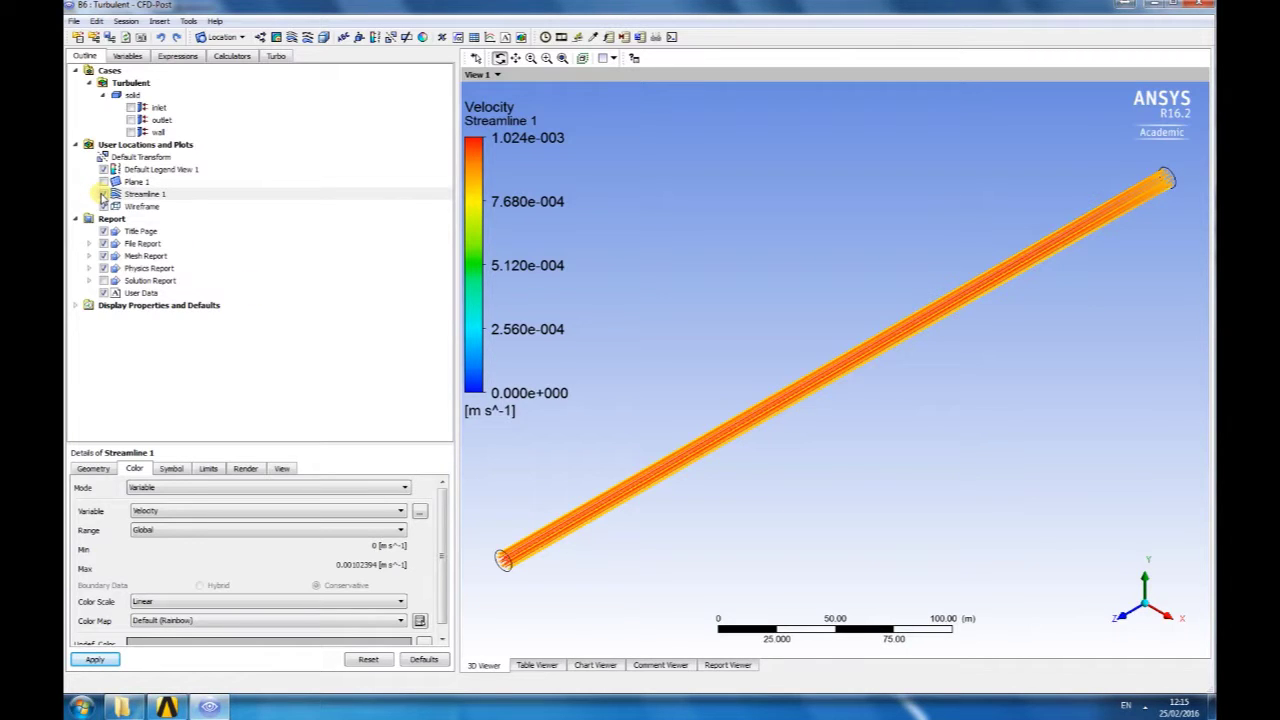
- Hide the streamlines and create a contour of Velocity located on the outlet
click(104, 194)
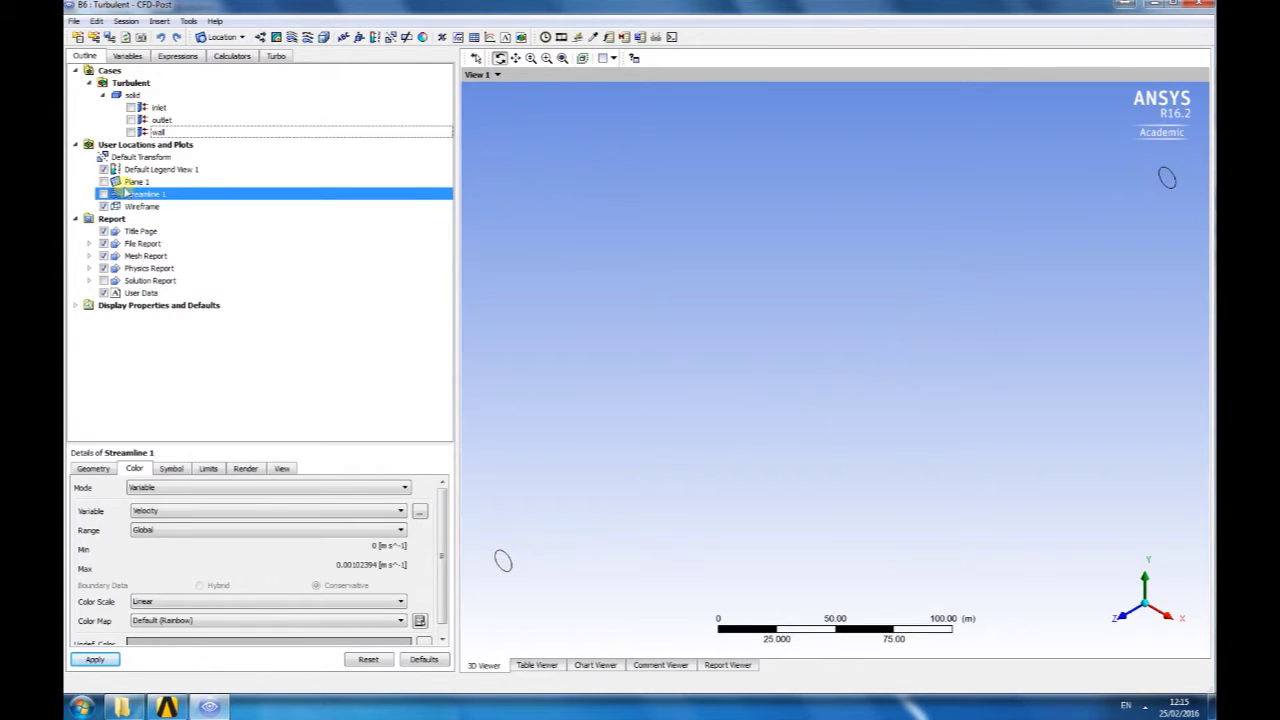
click(277, 37)
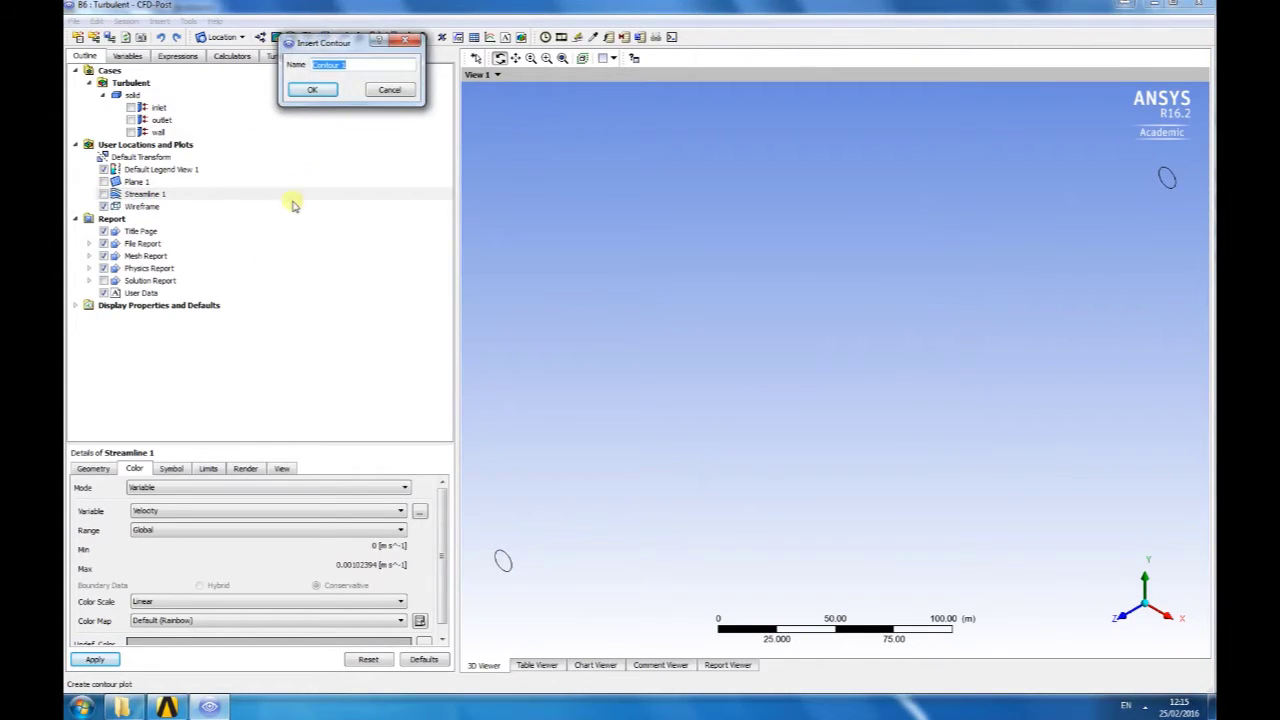
click(303, 87)
click(160, 507)
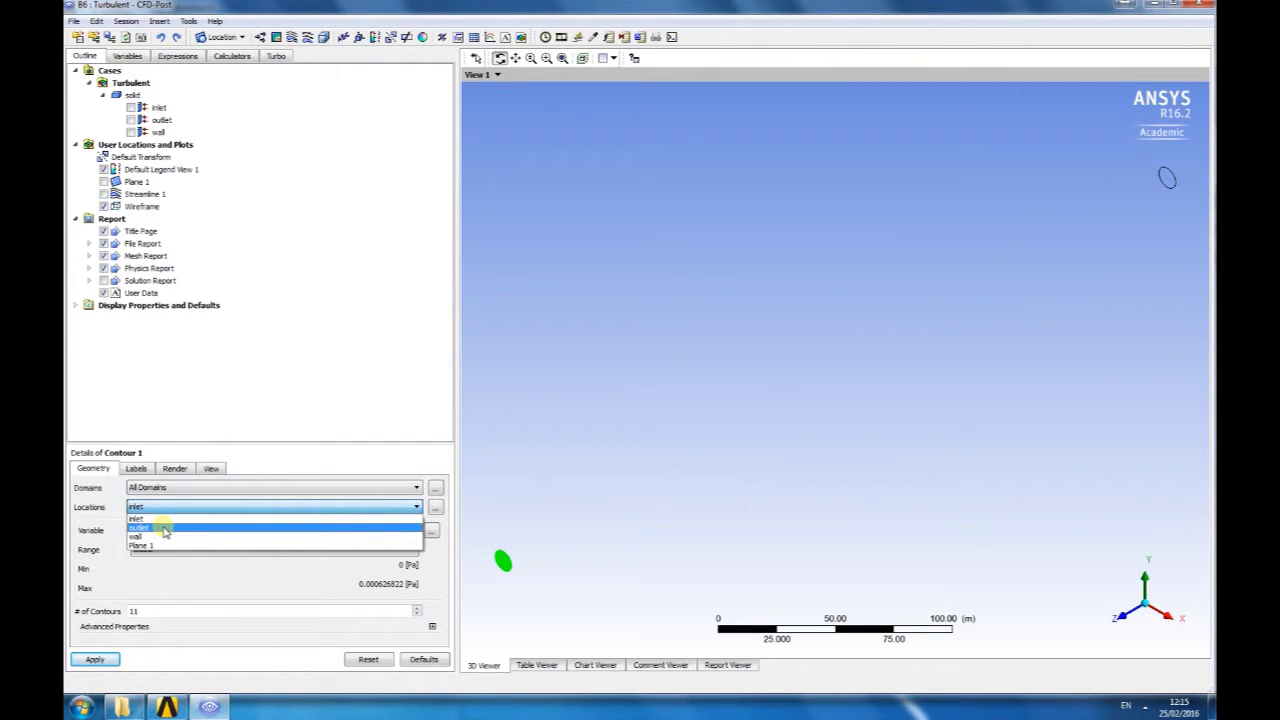
click(165, 529)
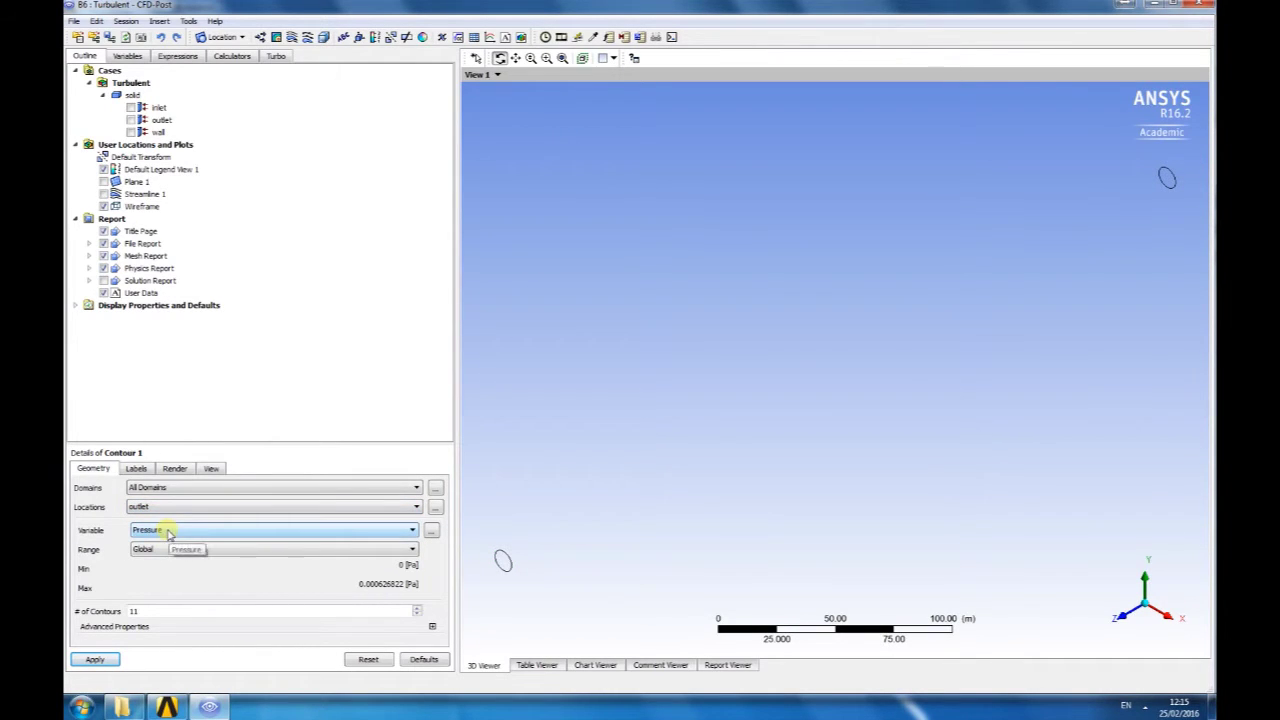
click(167, 533)
click(165, 586)
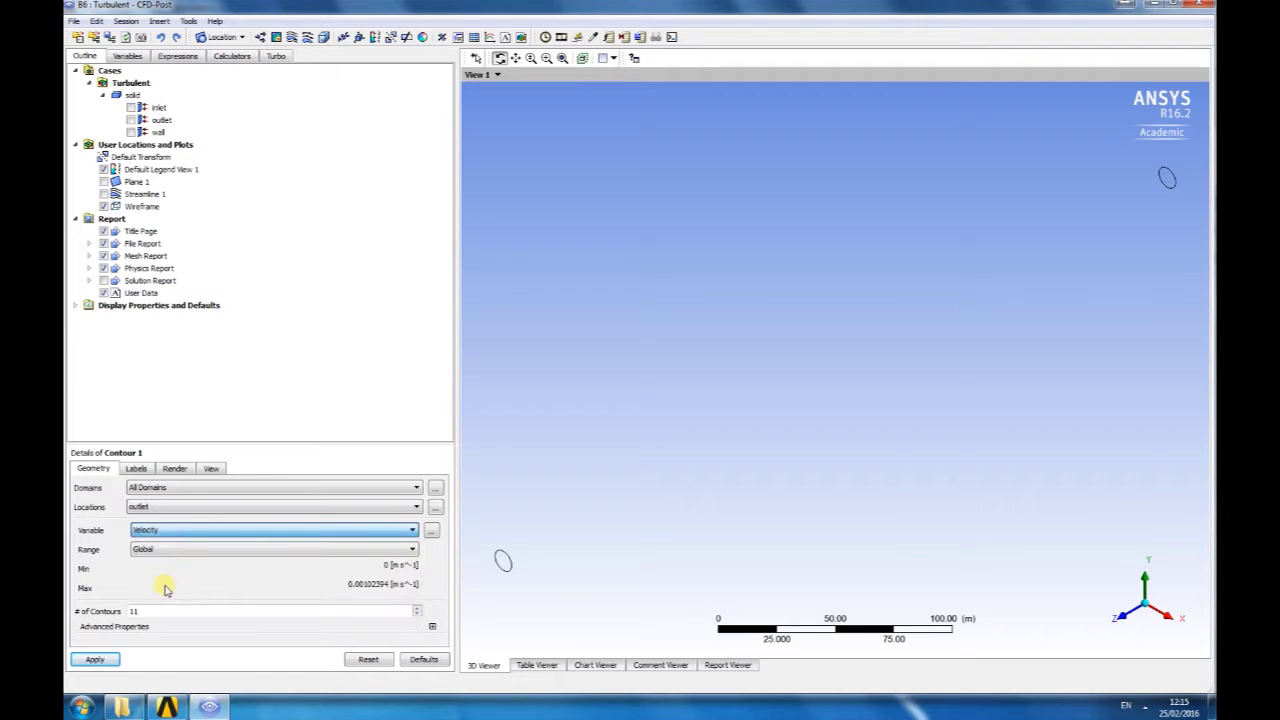
click(96, 660)
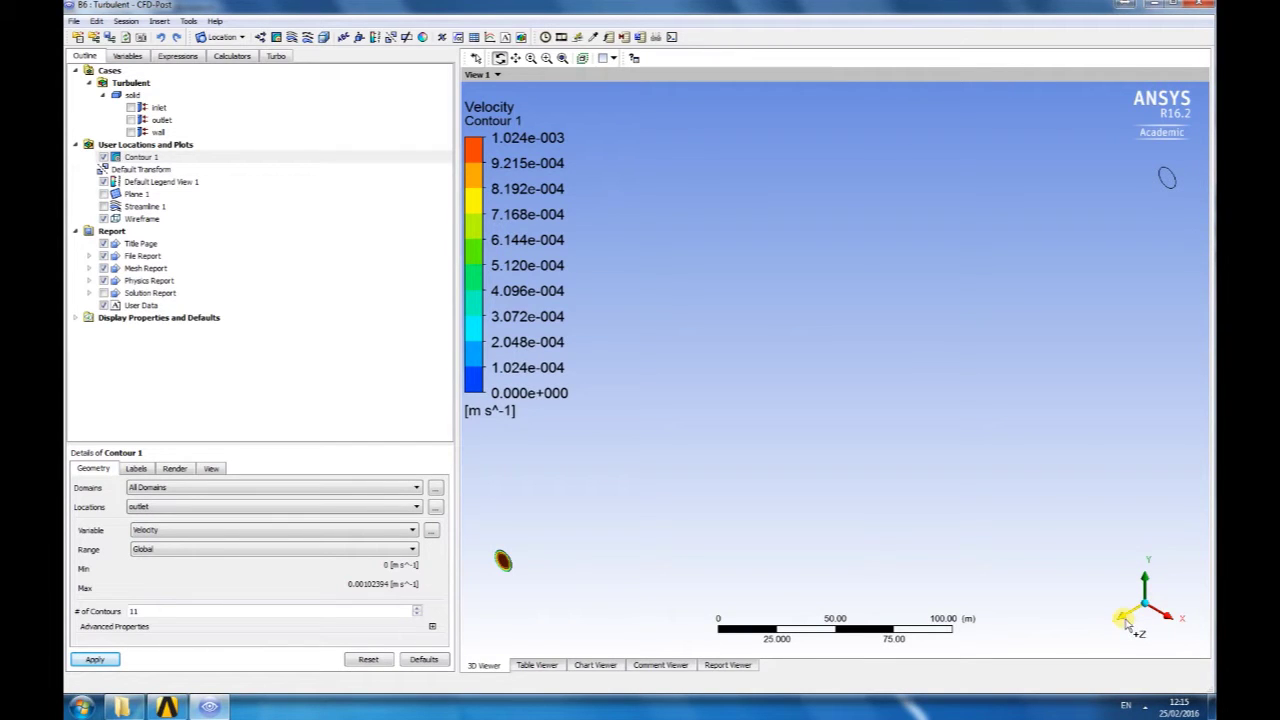
- View the outlet velocity contour along the Z axis, and close CFD-Post to return to Workbench
click(1127, 622)
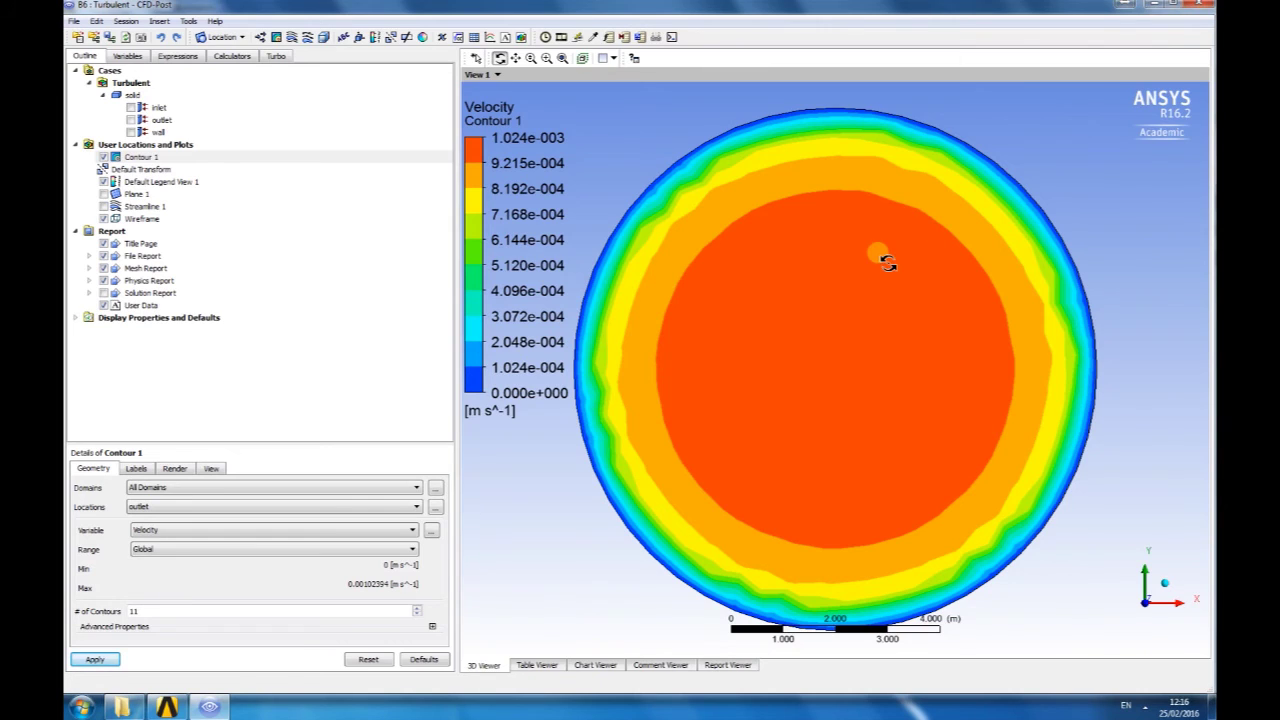
key(alt+F4)
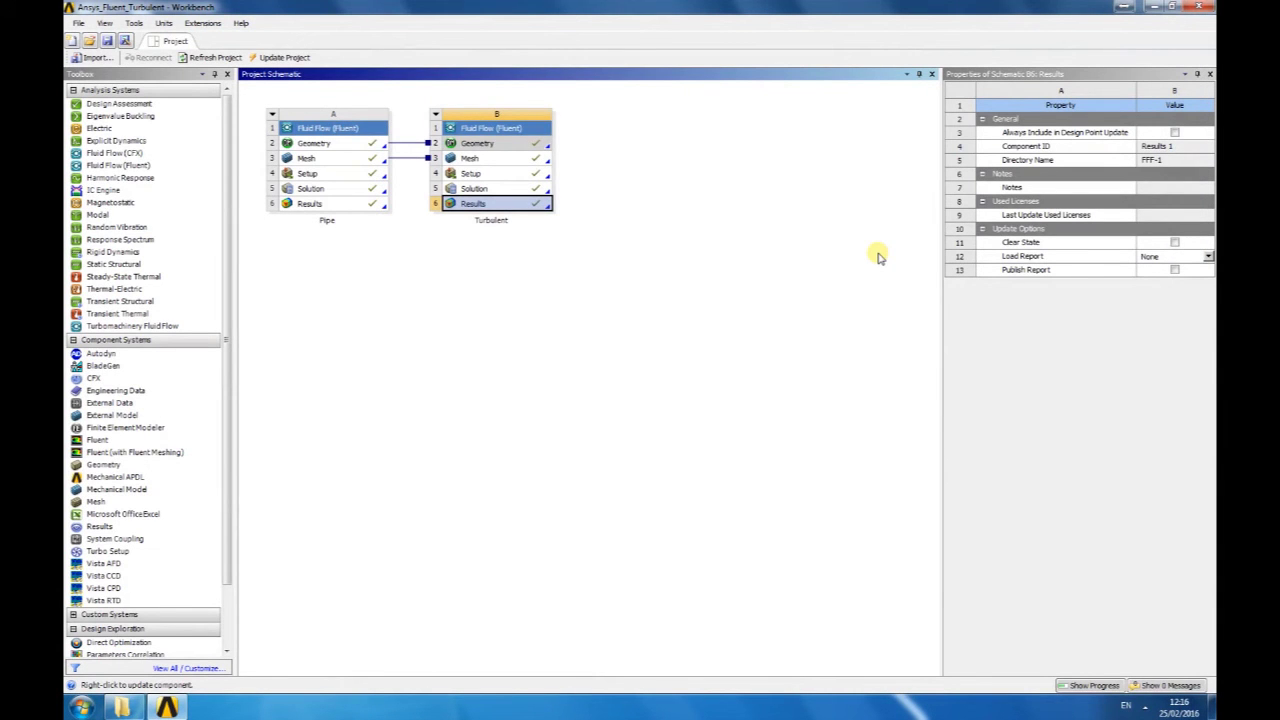